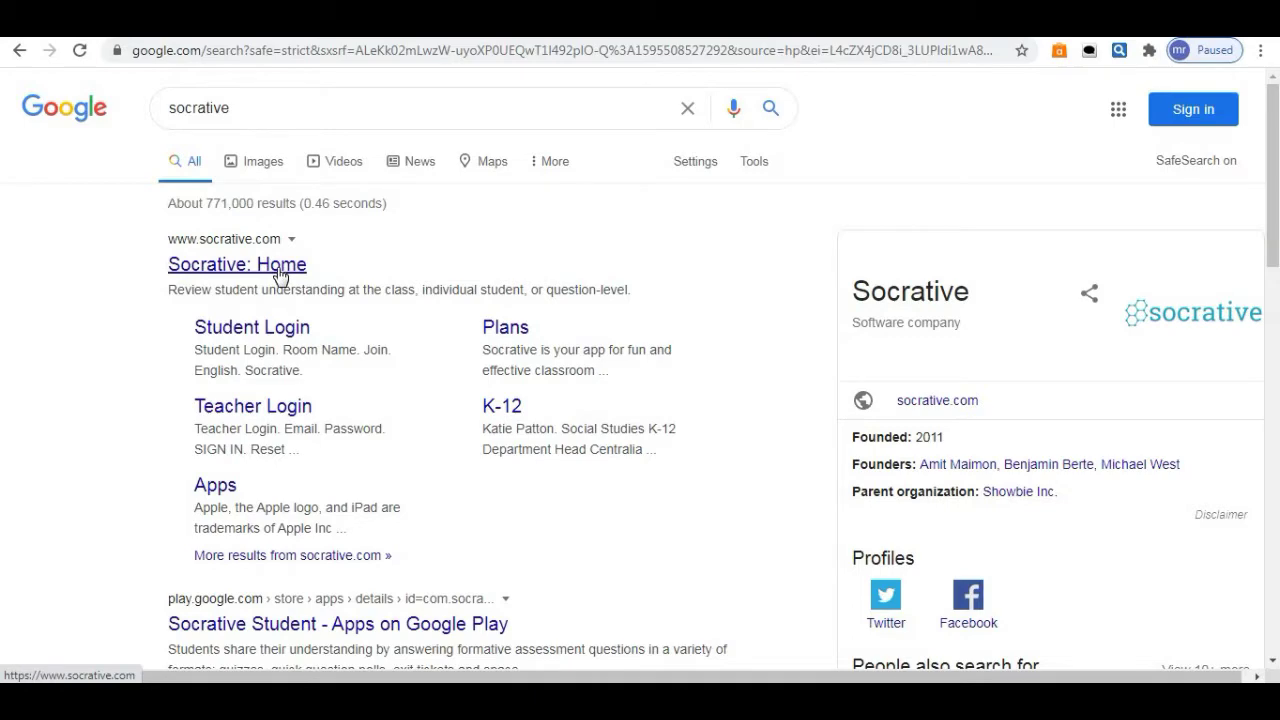
Open the 'Socrative: Home' search result and bring up the site's Login choices.
{"action": "left_click", "coordinate": [280, 270]}
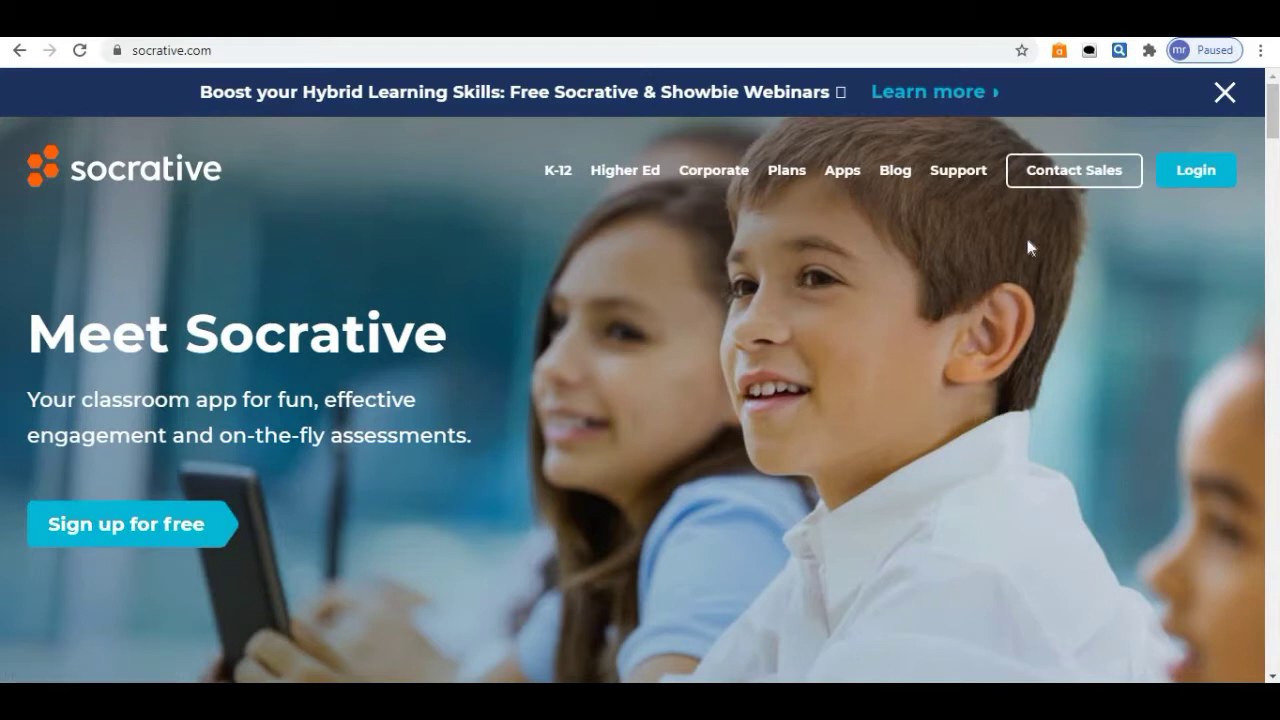
{"action": "left_click", "coordinate": [1196, 181]}
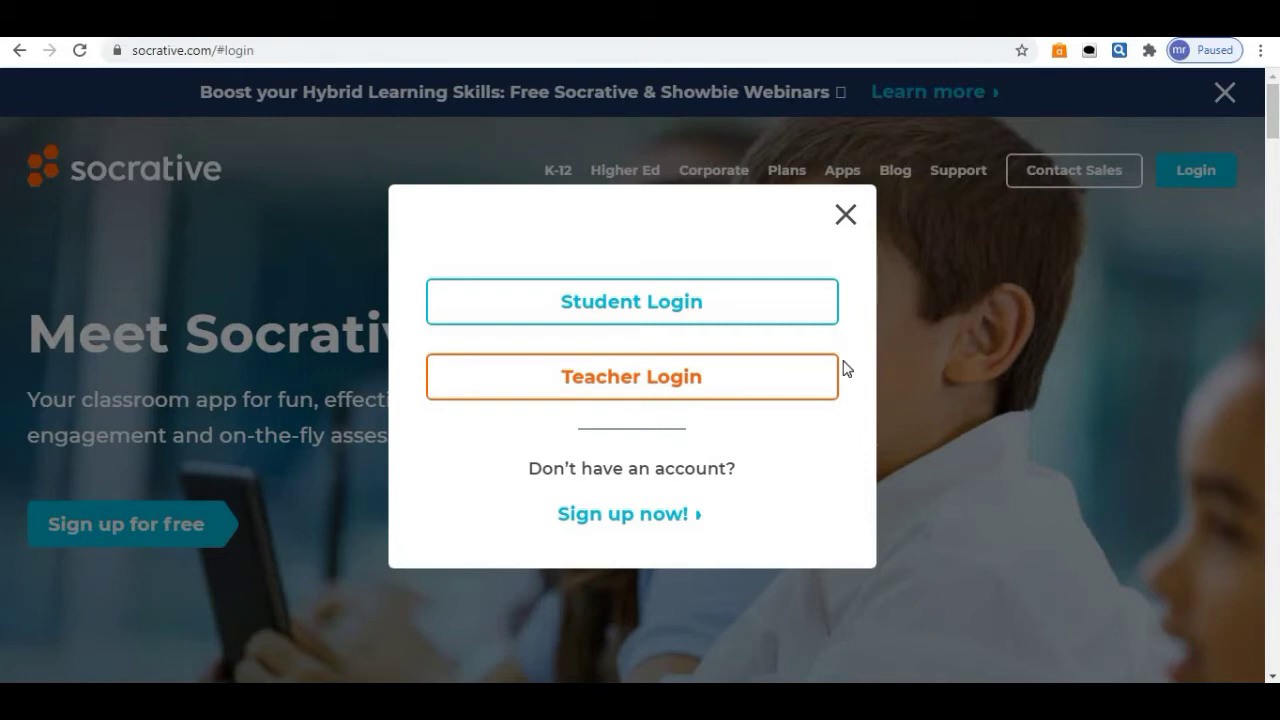
Try the Student Login room-name field, then switch to the Teacher Login page instead.
{"action": "left_click", "coordinate": [759, 303]}
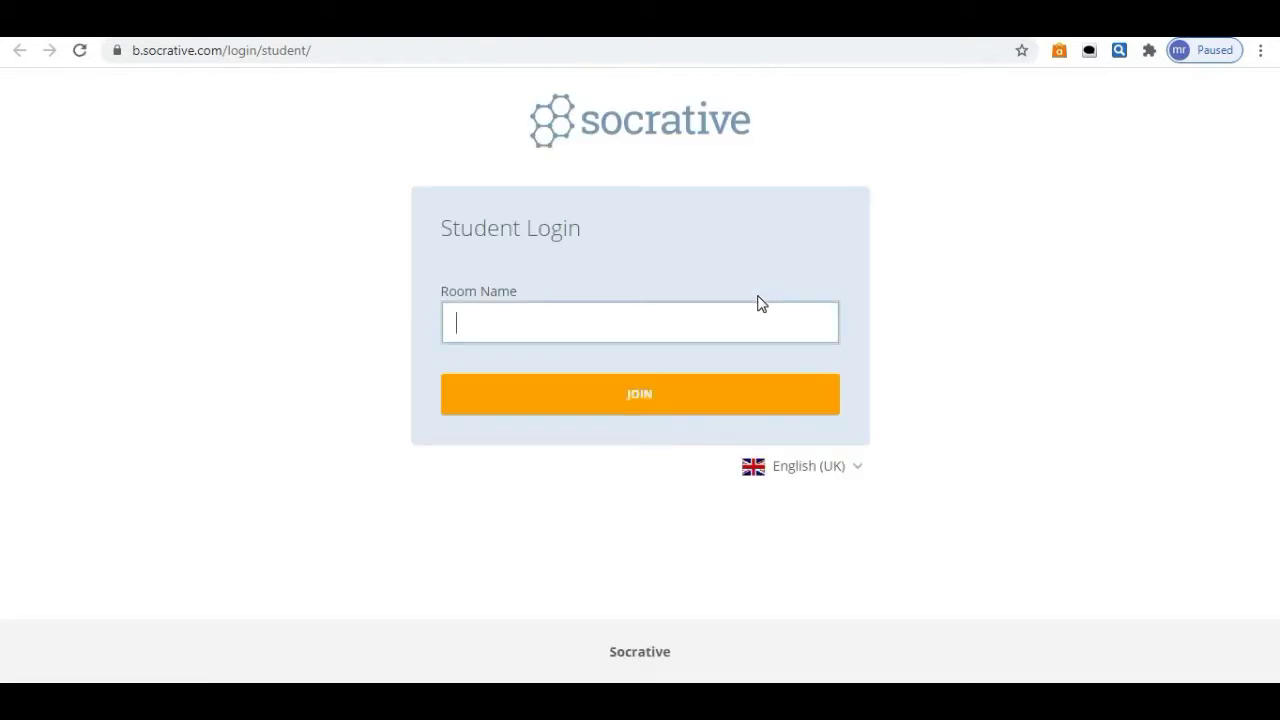
{"action": "left_click", "coordinate": [708, 317]}
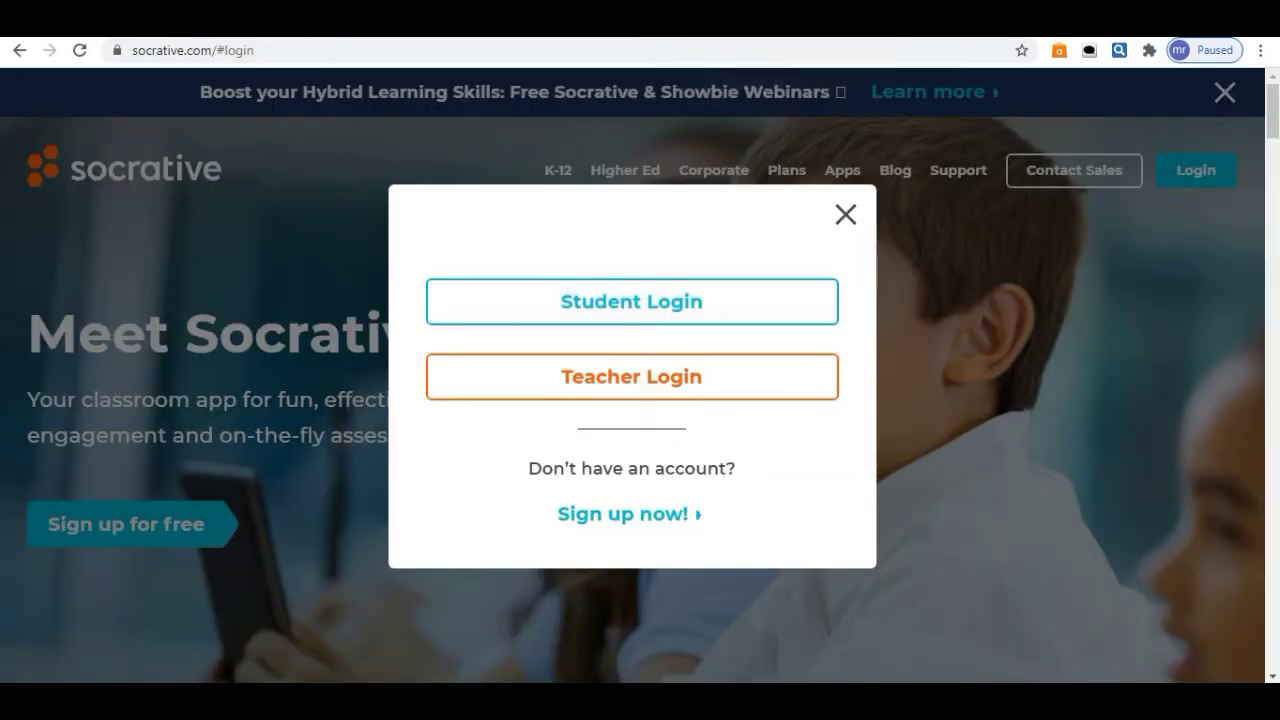
{"action": "left_click", "coordinate": [664, 389]}
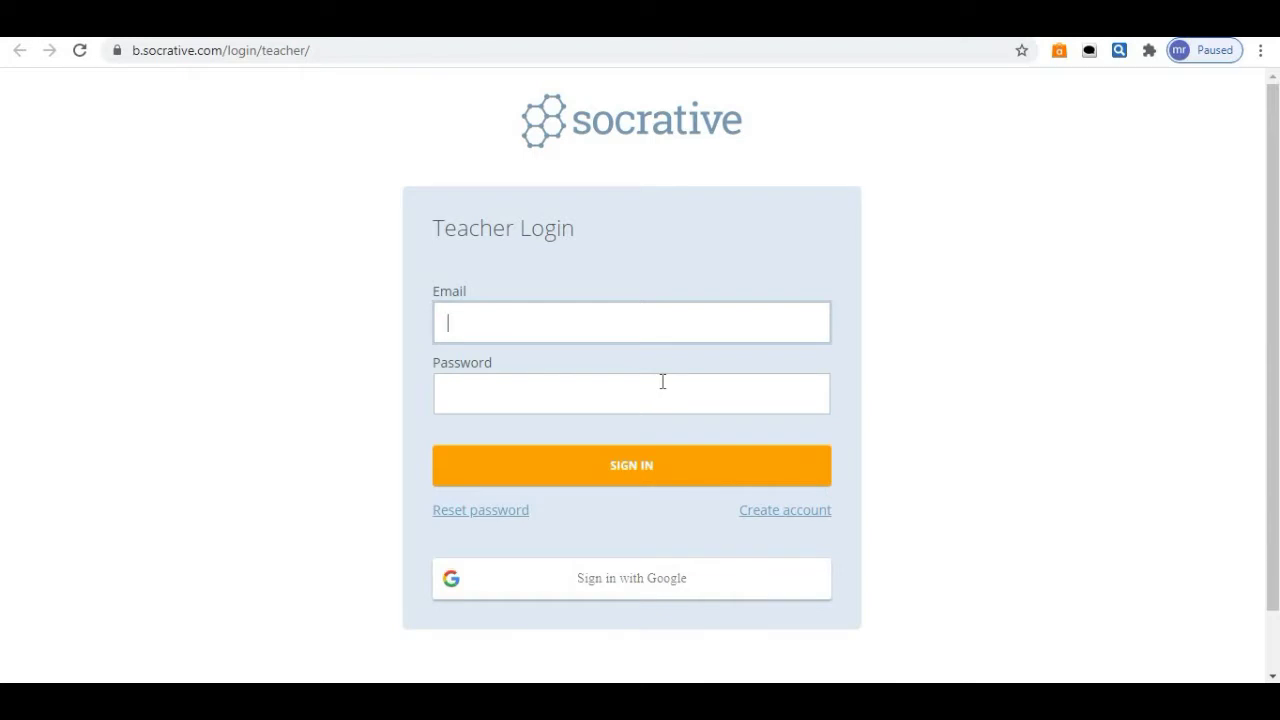
Sign in to Socrative with Google using the teacher's e-mail address and password.
{"action": "left_click", "coordinate": [580, 584]}
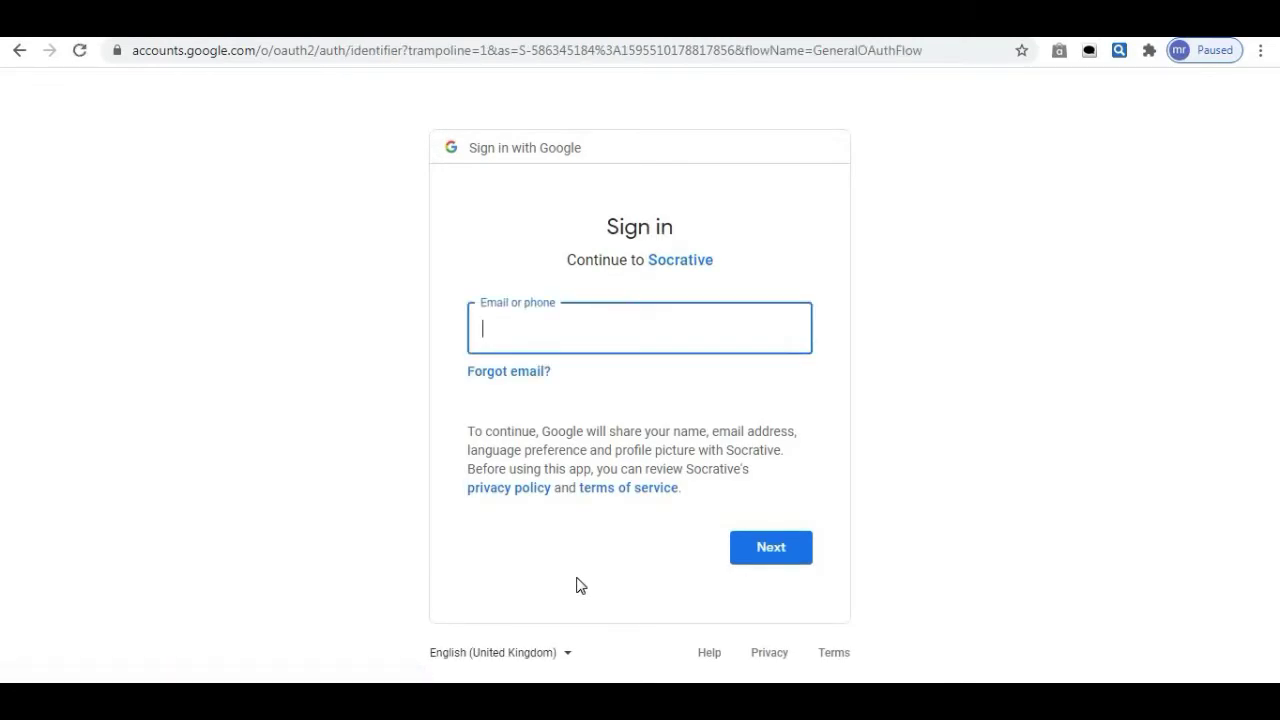
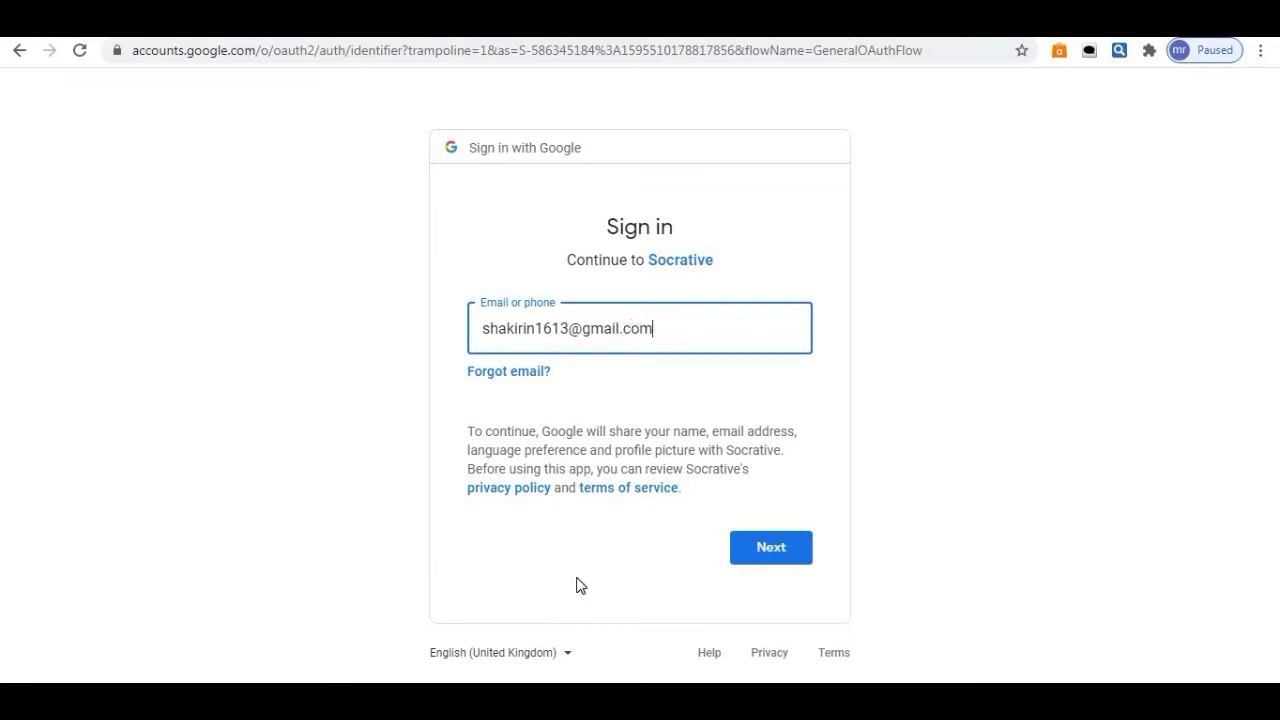
{"action": "left_click", "coordinate": [768, 556]}
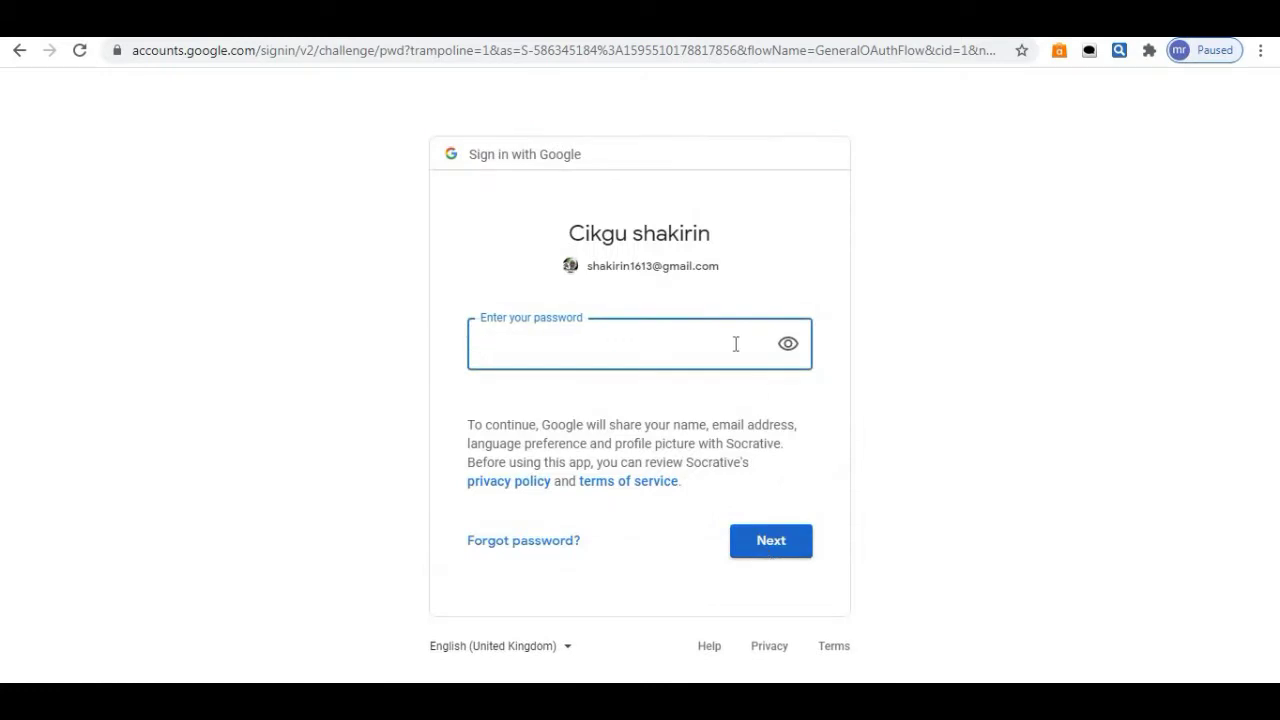
{"action": "type", "text": "••"}
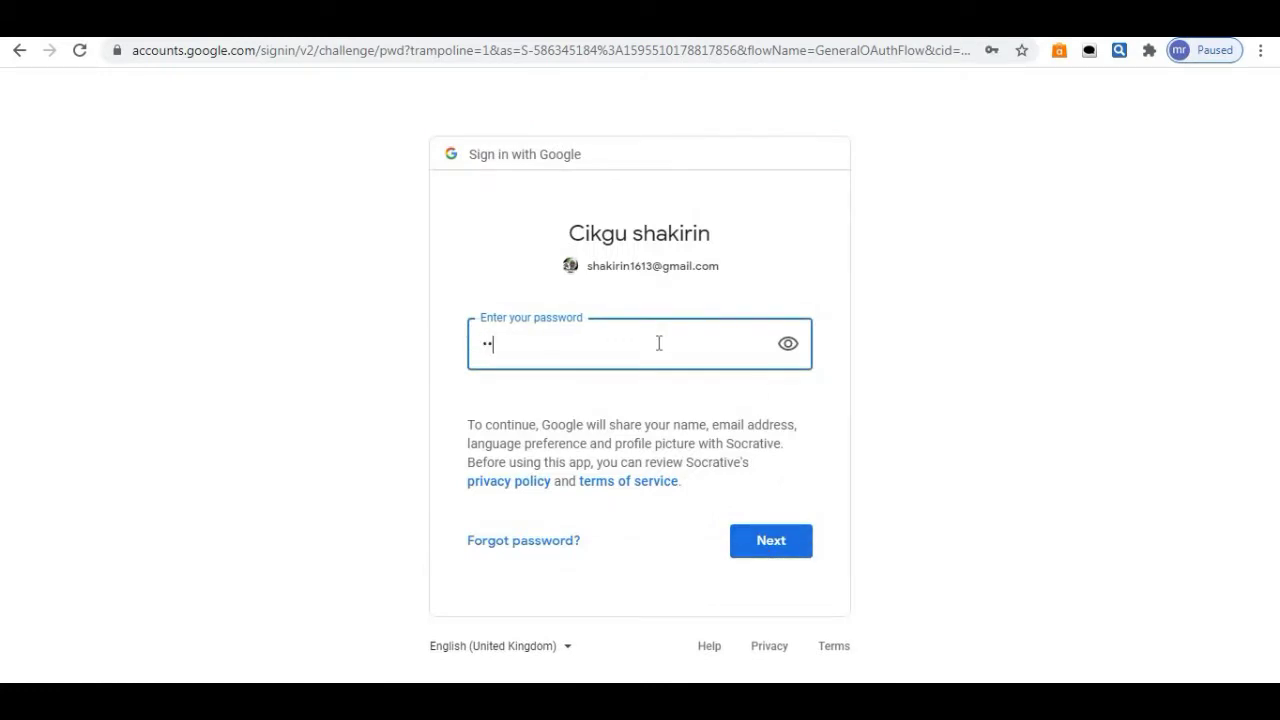
{"action": "type", "text": "••••••••••"}
{"action": "left_click", "coordinate": [764, 538]}
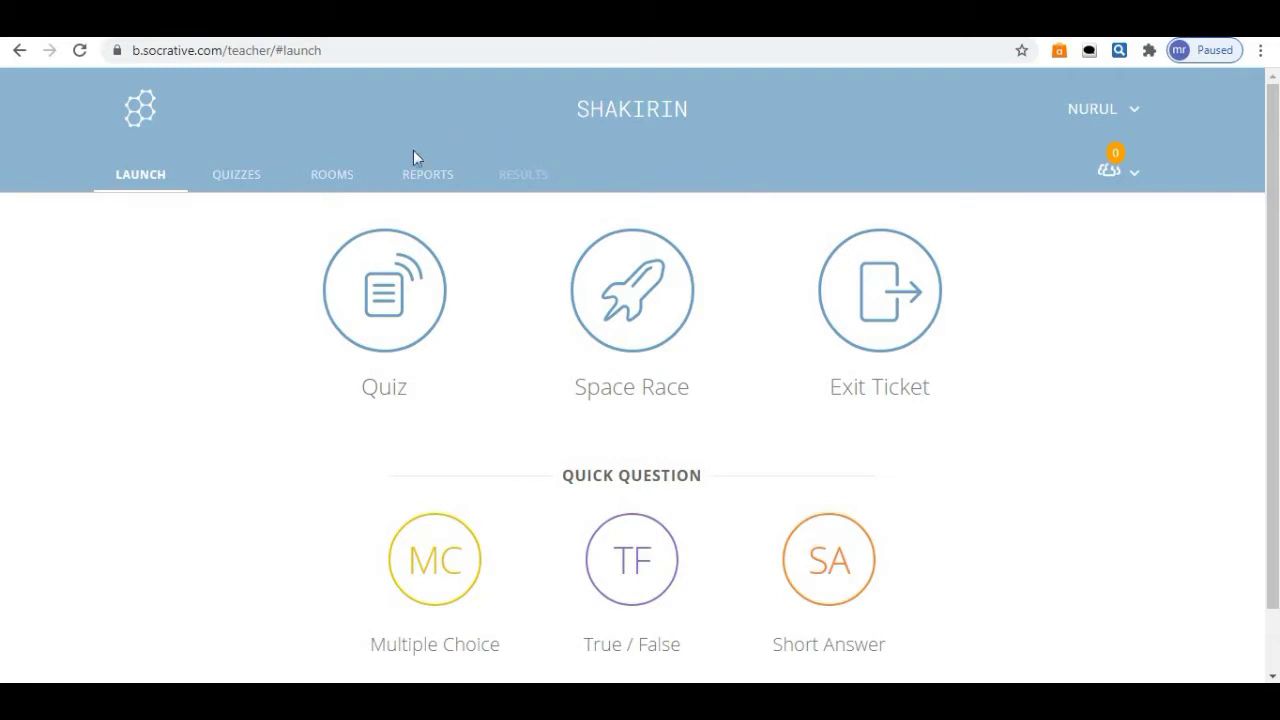
Open the default room's Rename Room dialog under Rooms, cancel it, and return to Launch.
{"action": "left_click", "coordinate": [330, 175]}
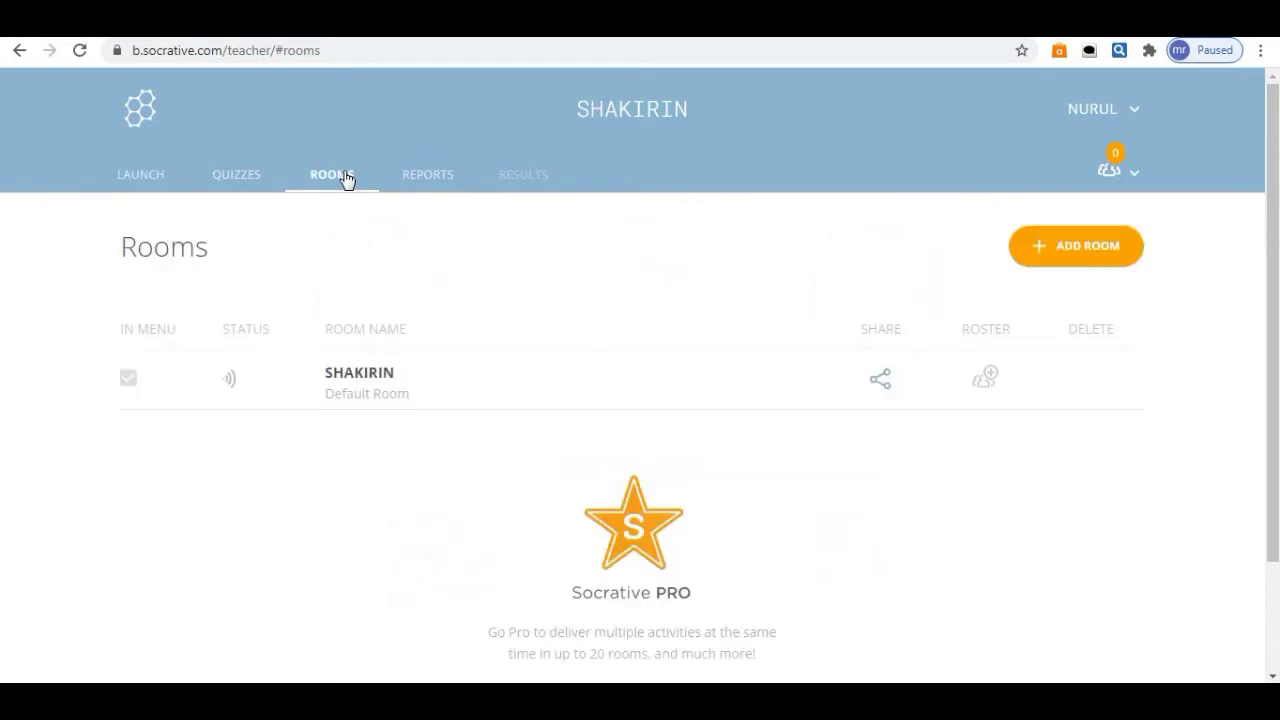
{"action": "mouse_move", "coordinate": [409, 374]}
{"action": "left_click", "coordinate": [416, 378]}
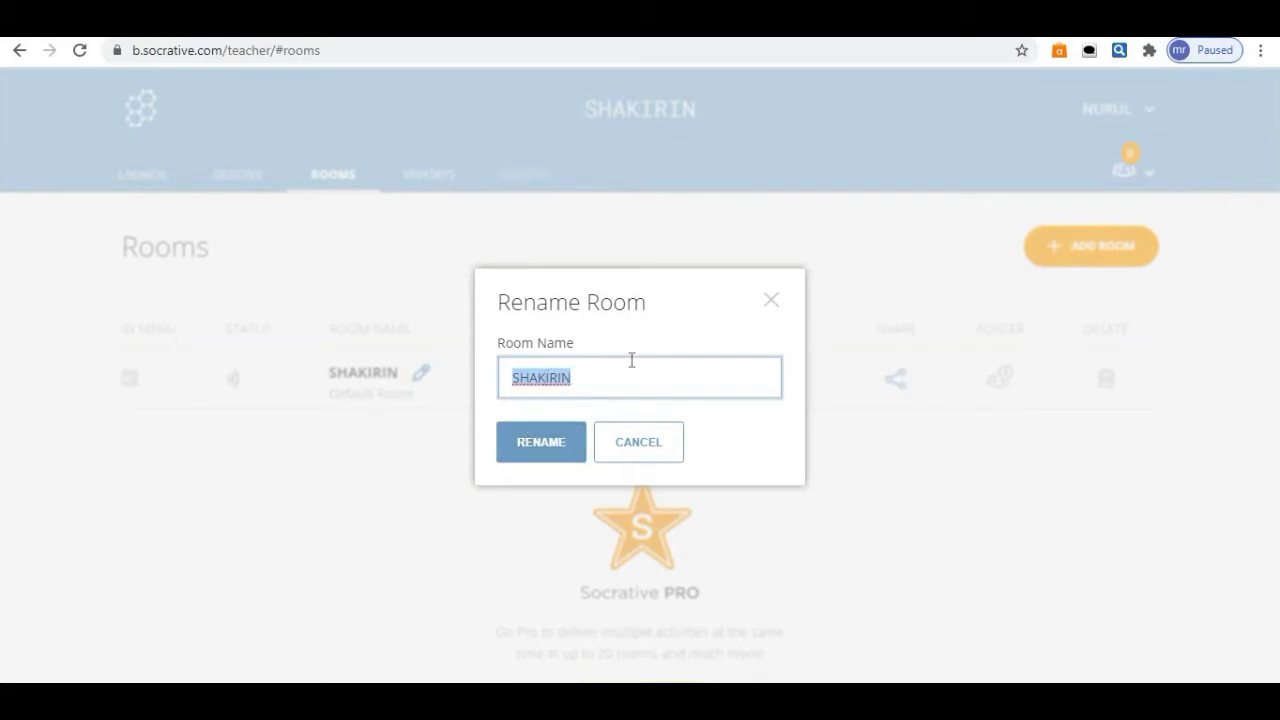
{"action": "left_click", "coordinate": [771, 302]}
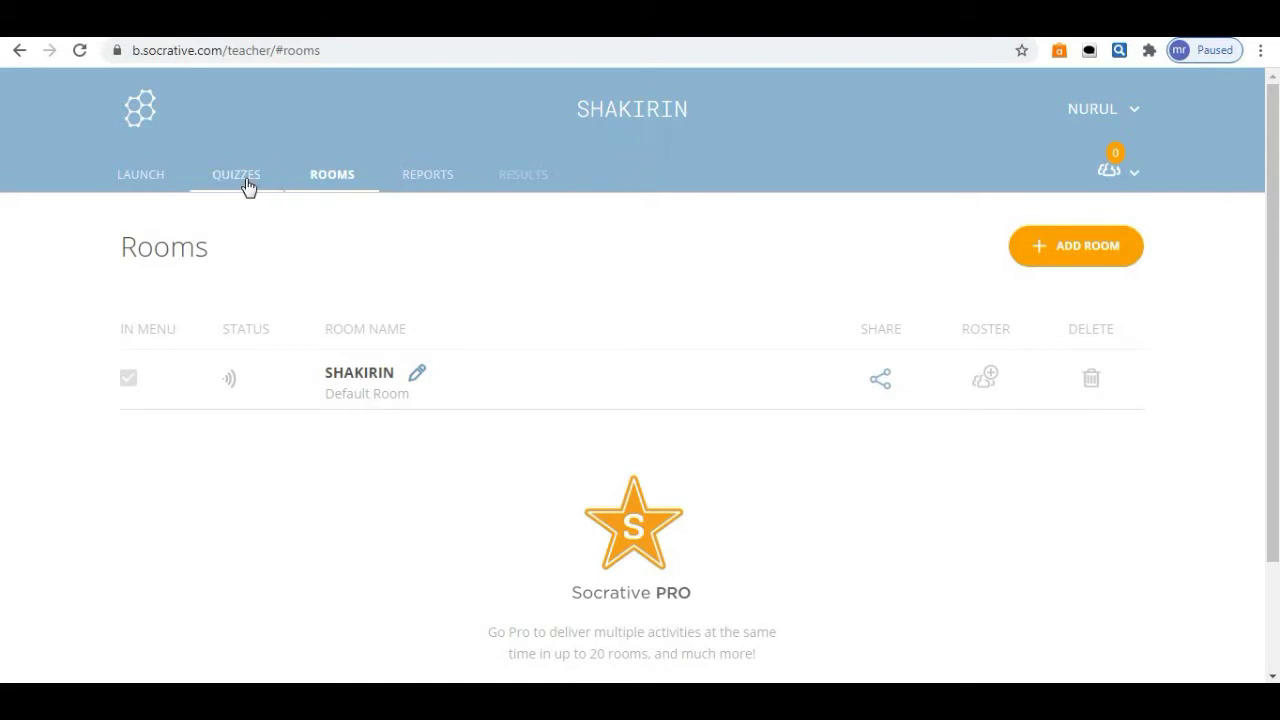
{"action": "left_click", "coordinate": [140, 174]}
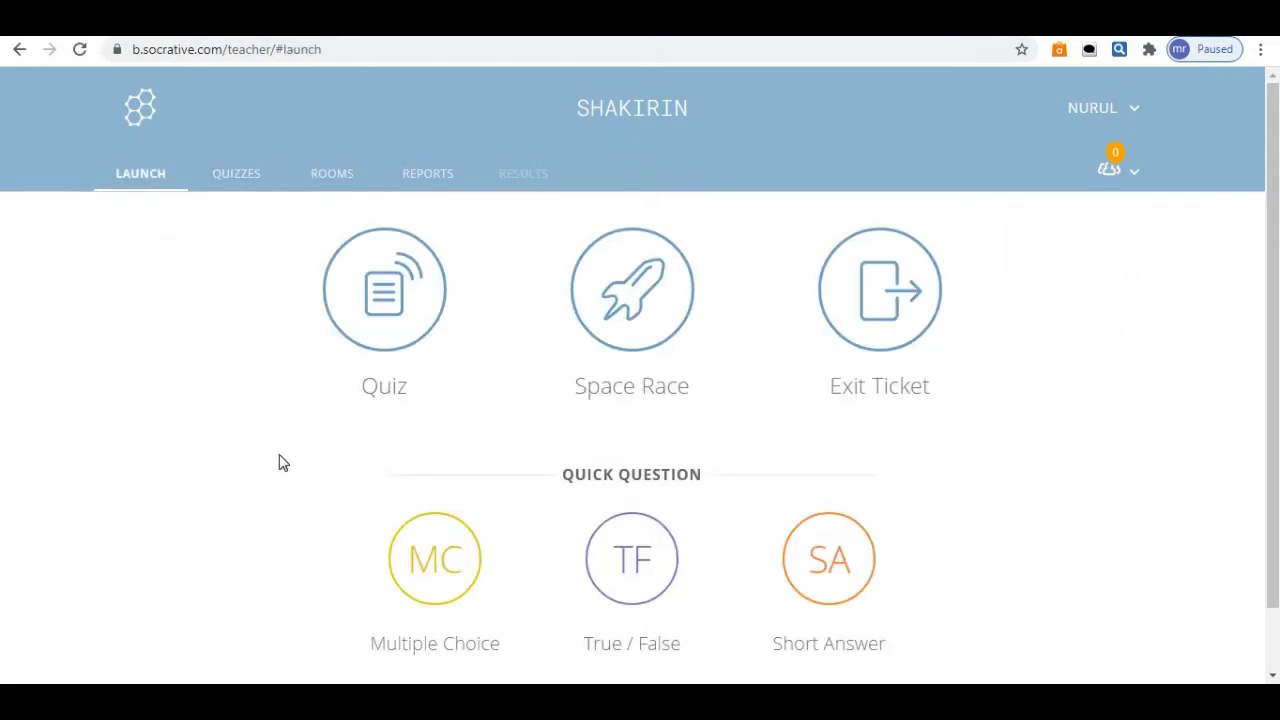
Create a new quiz from Quizzes > Add Quiz > Create New and title it 'latihan tatabahasa'.
{"action": "left_click", "coordinate": [256, 185]}
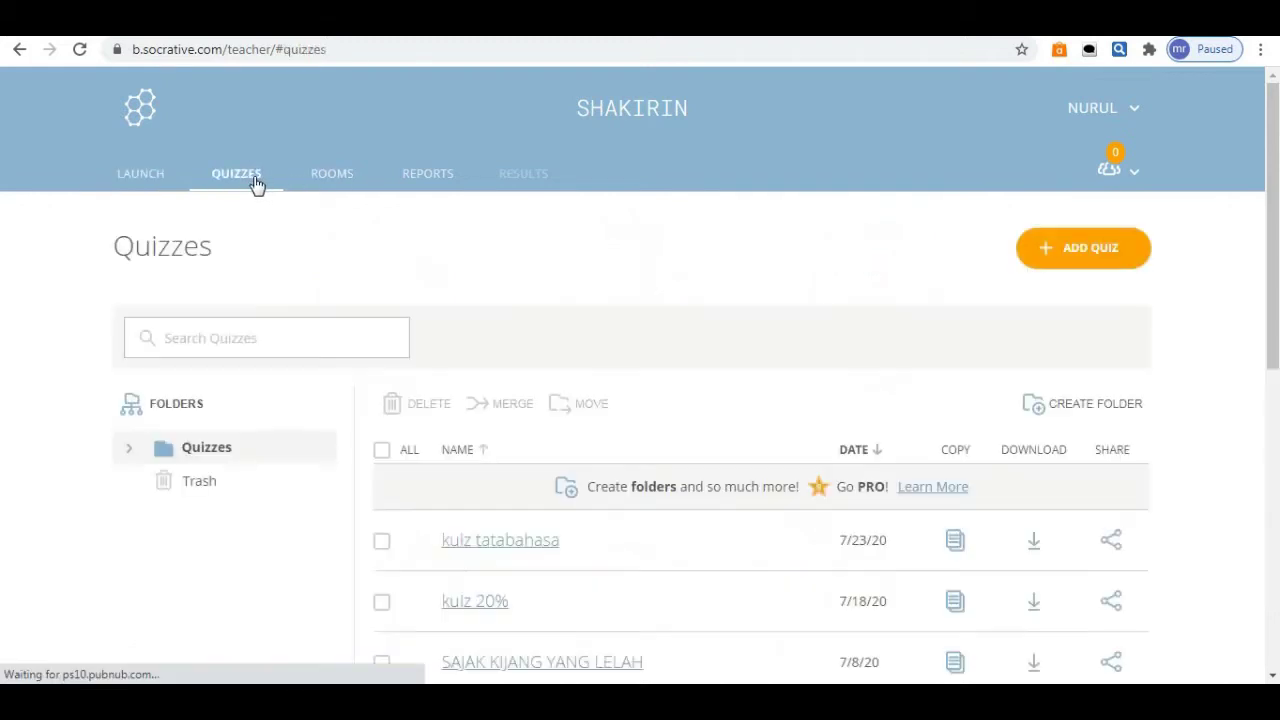
{"action": "left_click", "coordinate": [1068, 249]}
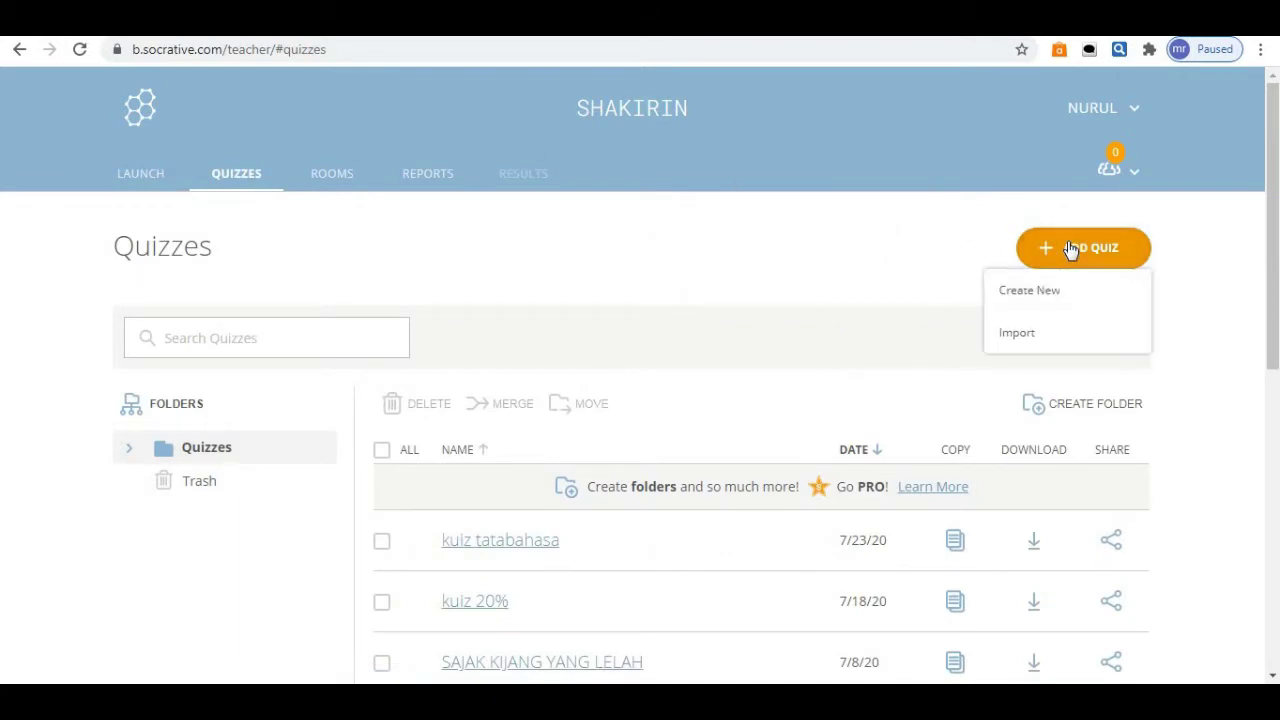
{"action": "left_click", "coordinate": [1052, 297]}
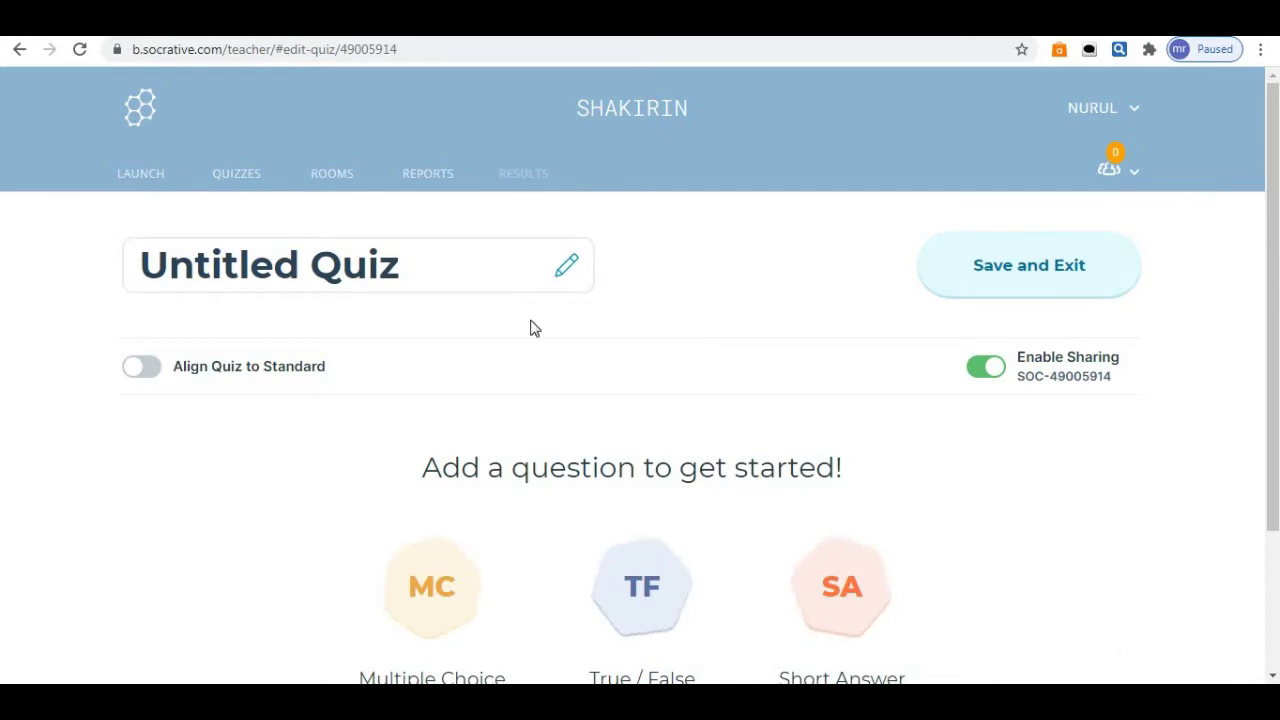
{"action": "left_click", "coordinate": [446, 273]}
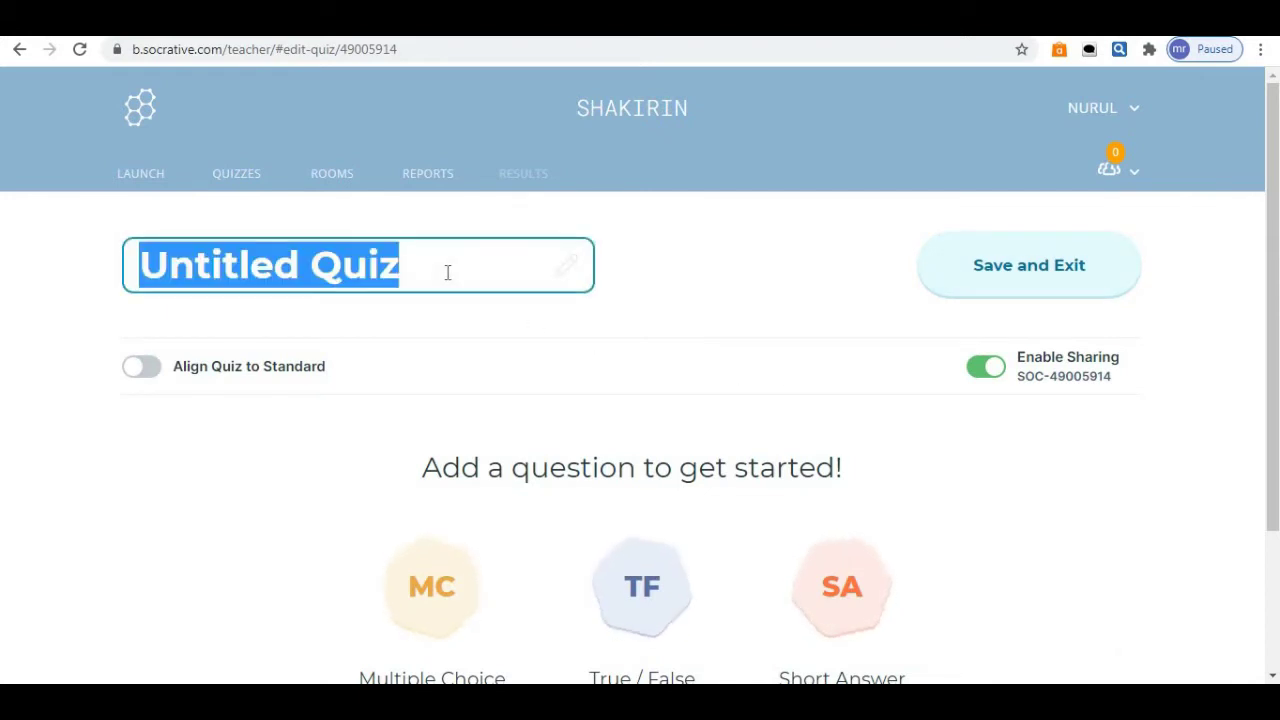
{"action": "type", "text": "lati"}
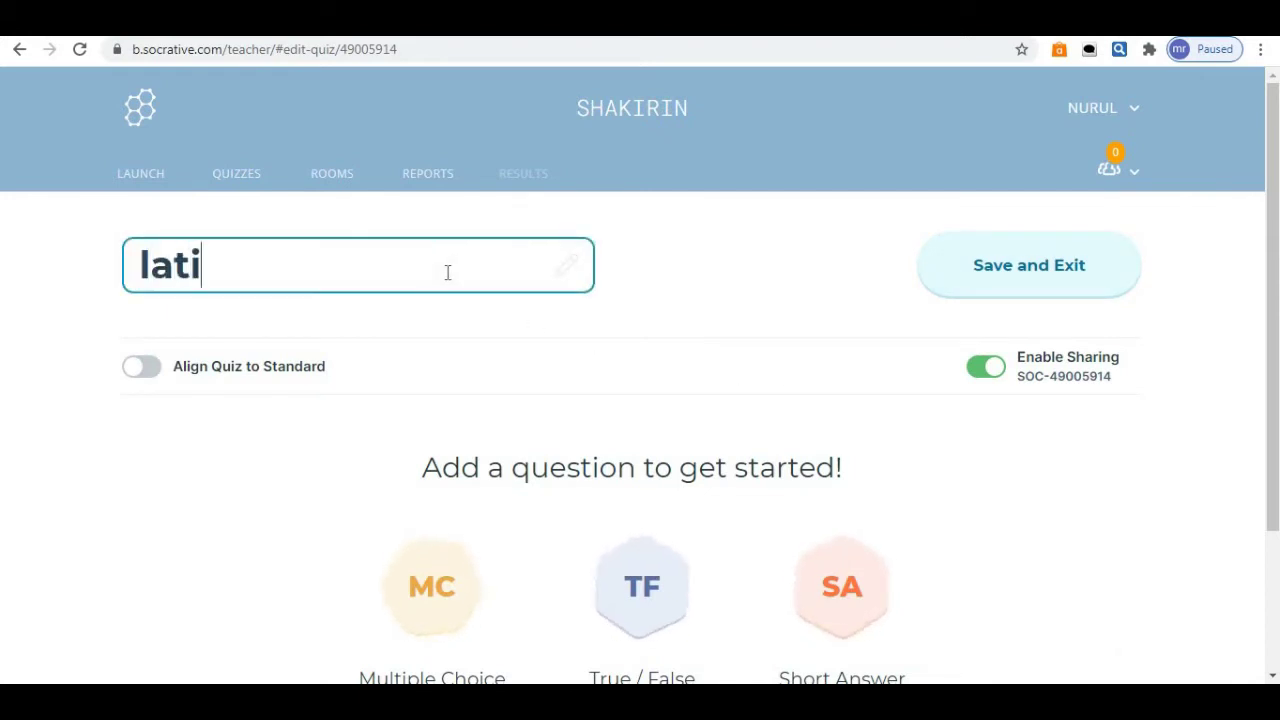
{"action": "type", "text": "han tatabahasa"}
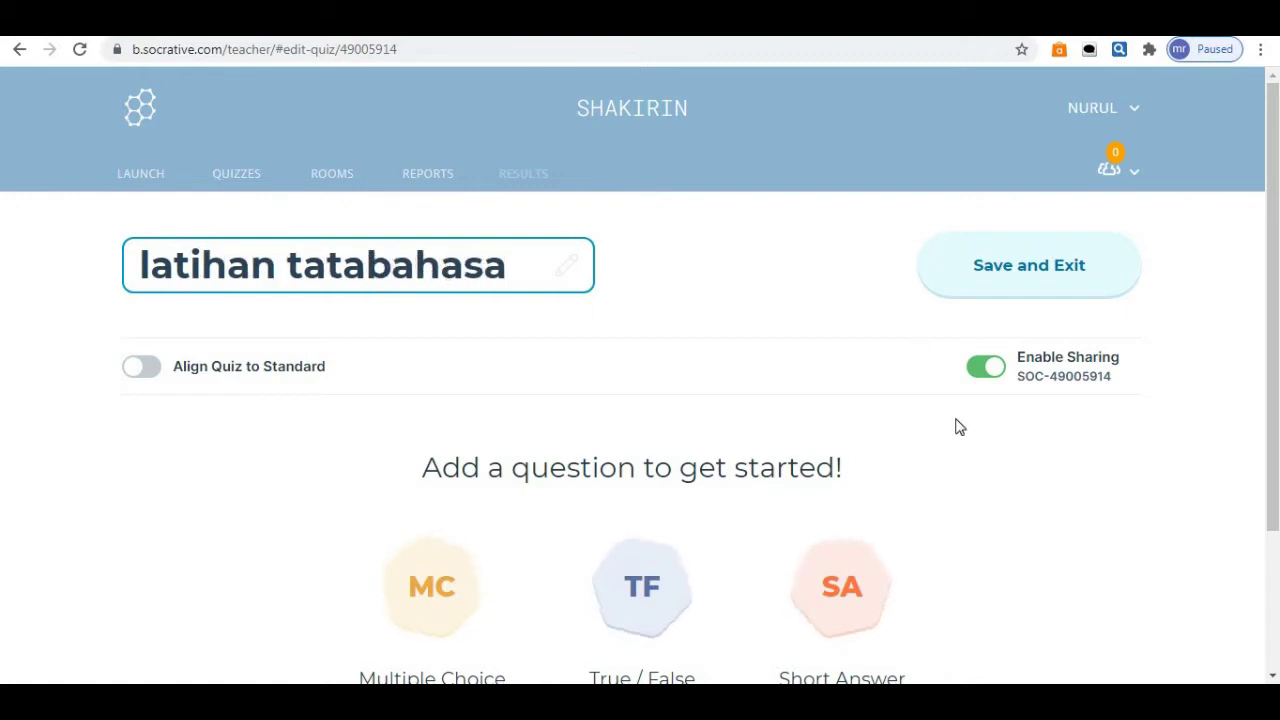
{"action": "left_click_drag", "start_coordinate": [1272, 226], "coordinate": [1275, 318]}
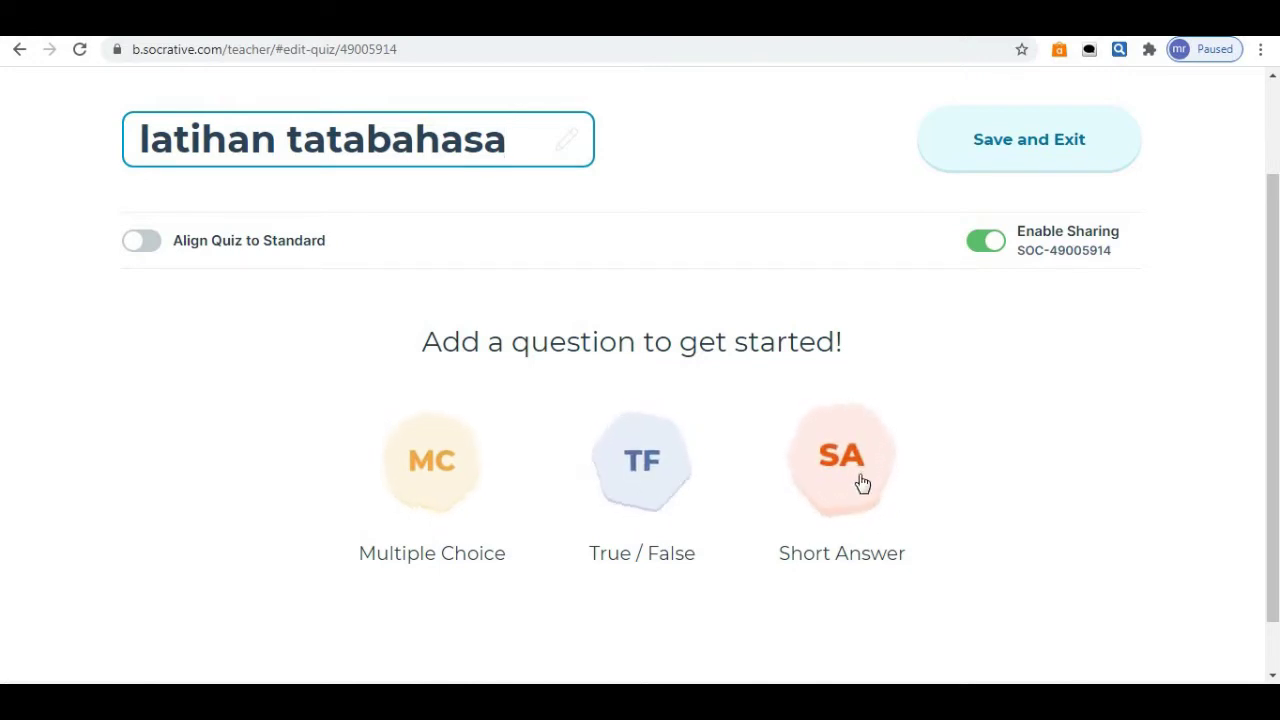
Add multiple-choice question 1: 'Syafiqah berdiri ___ menjawab soalan yang diberikan oleh guru.'.
{"action": "left_click", "coordinate": [430, 448]}
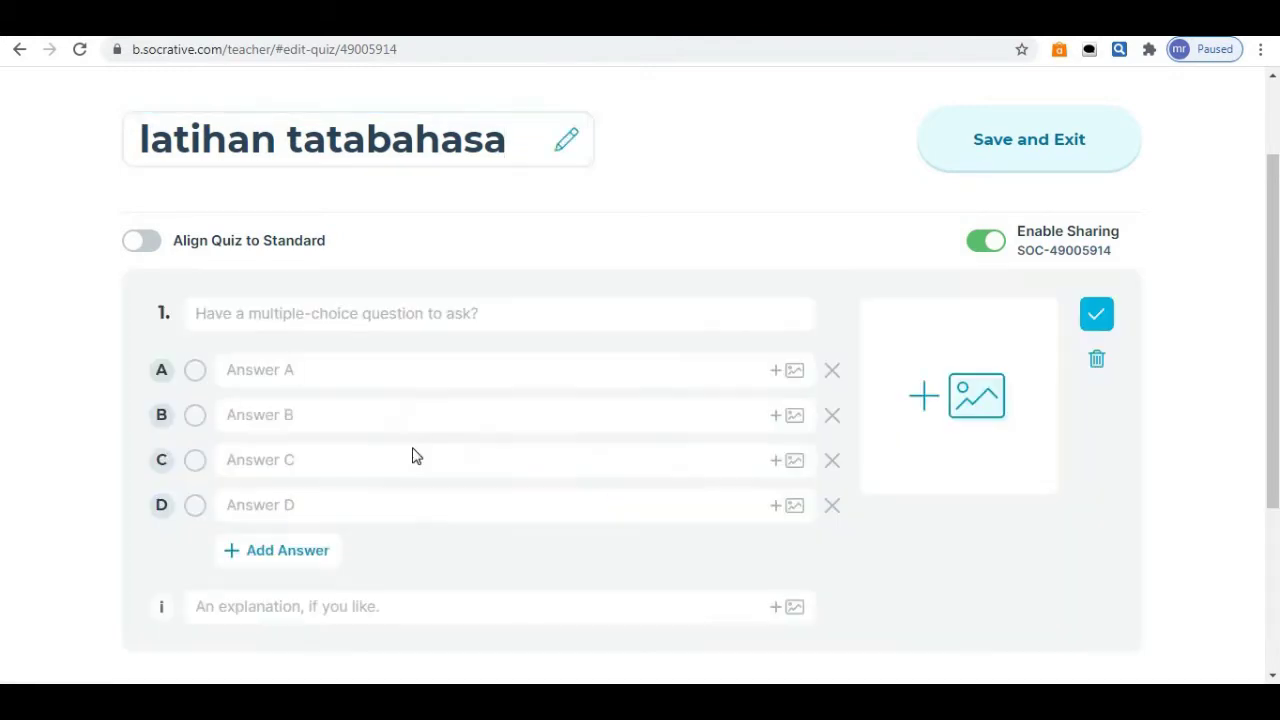
{"action": "left_click", "coordinate": [434, 313]}
{"action": "type", "text": "S"}
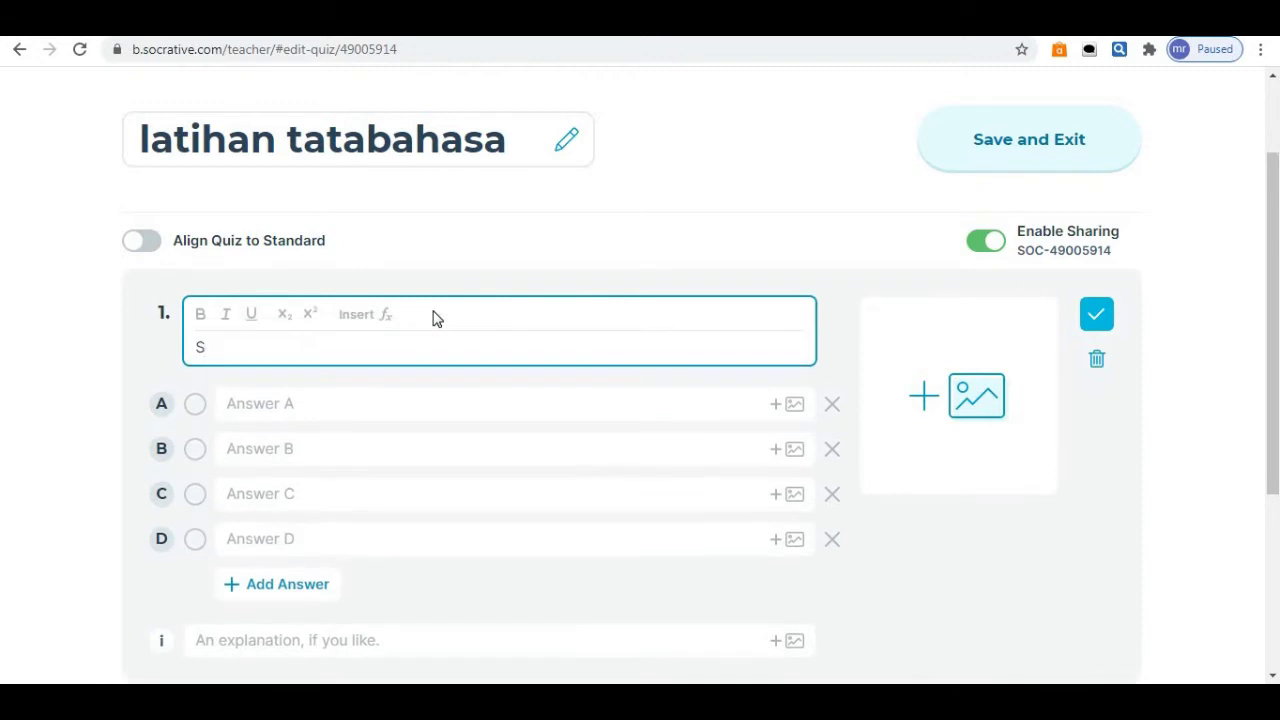
{"action": "type", "text": "yafiqah"}
{"action": "type", "text": "berdiri _____"}
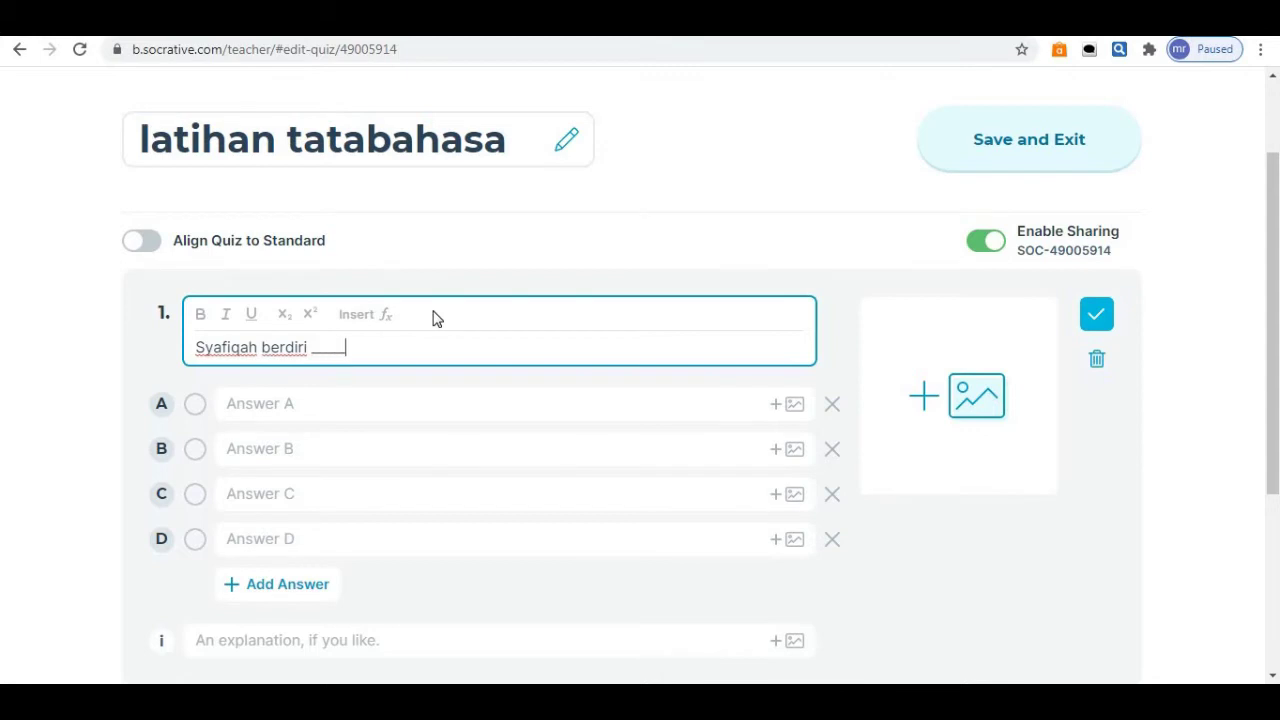
{"action": "type", "text": "menjawab "}
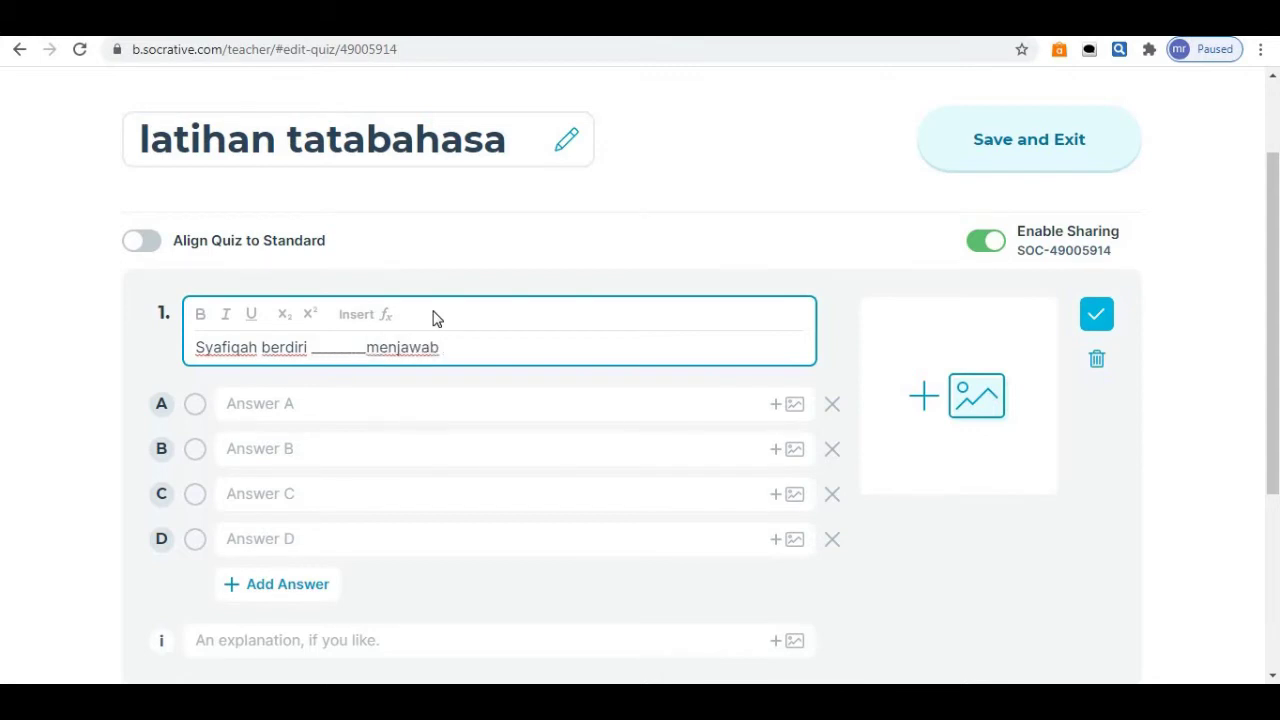
{"action": "type", "text": "soalan yang diberikan oleh fguru."}
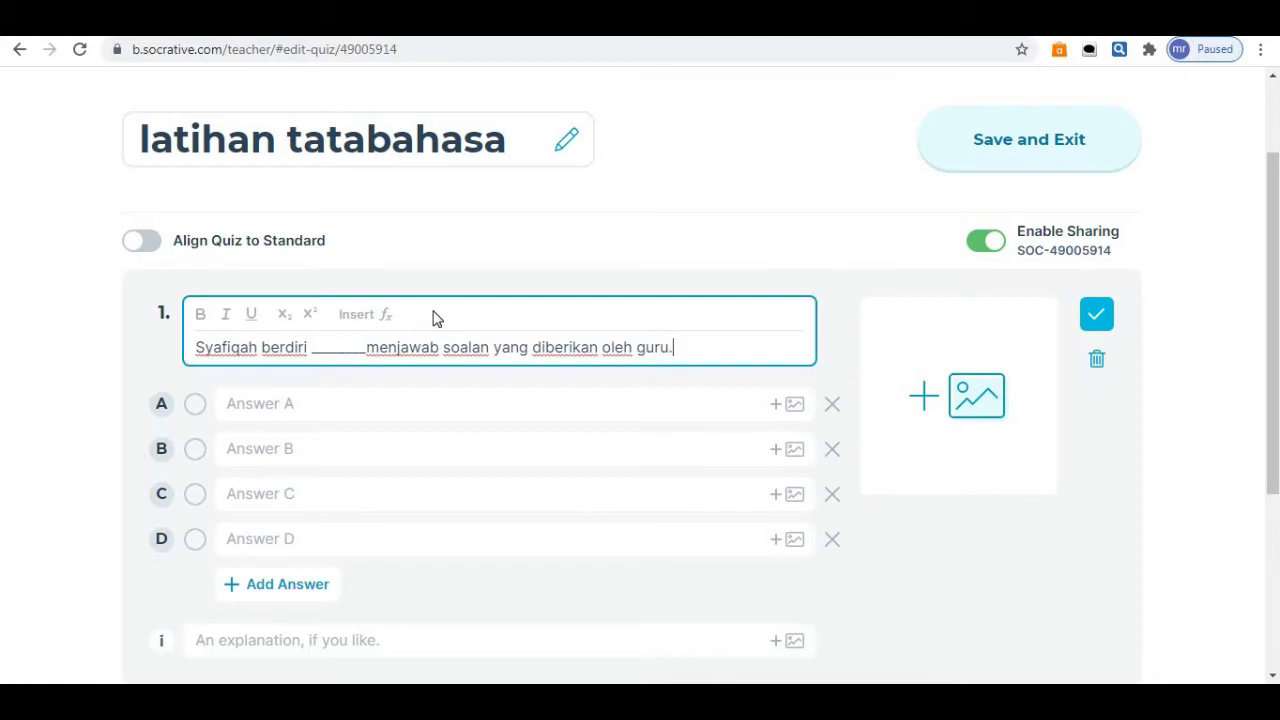
Enter answers lalu, sambil and tetapi, mark lalu correct, and delete the empty fourth option.
{"action": "left_click", "coordinate": [322, 402]}
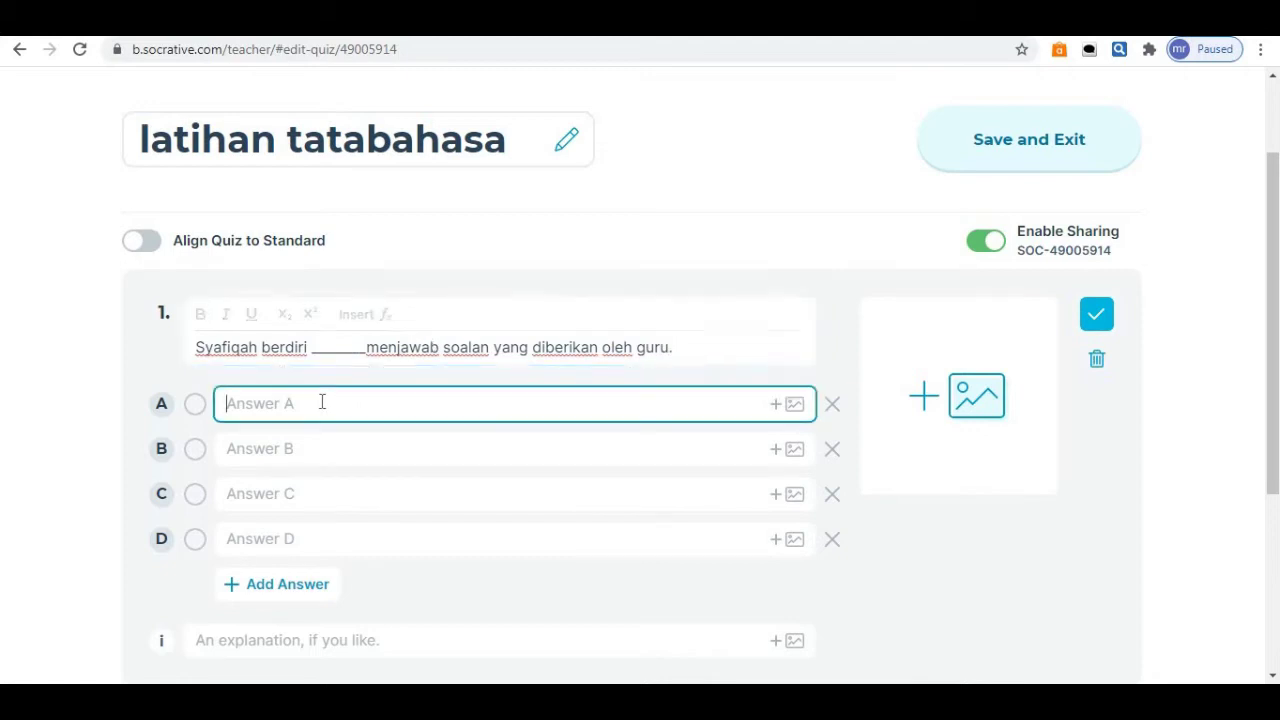
{"action": "type", "text": "lalu"}
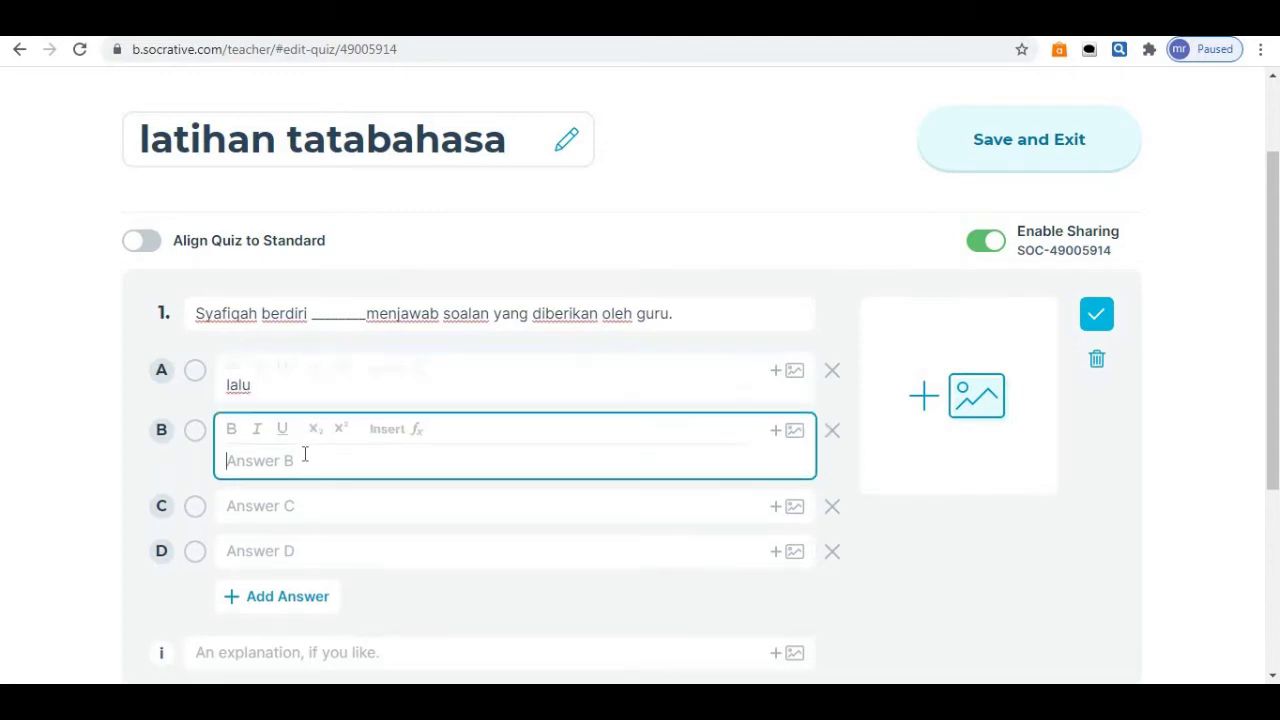
{"action": "type", "text": "sambil"}
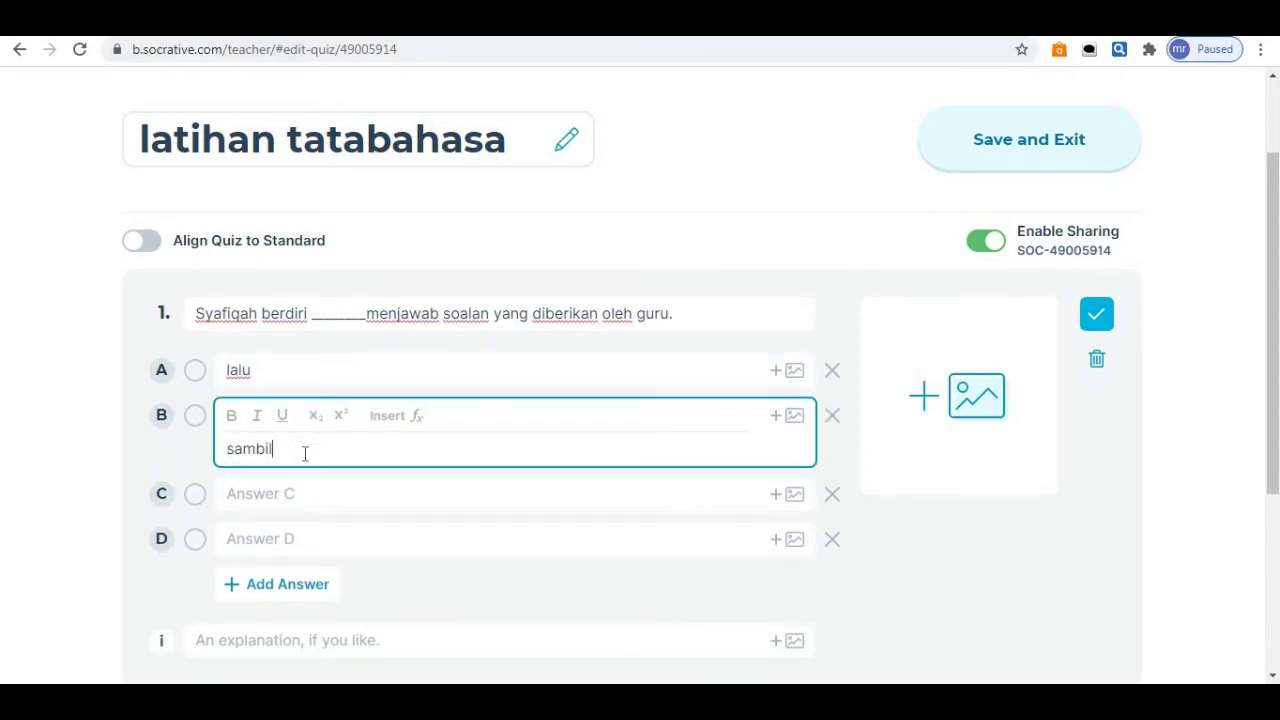
{"action": "left_click", "coordinate": [292, 494]}
{"action": "type", "text": "te"}
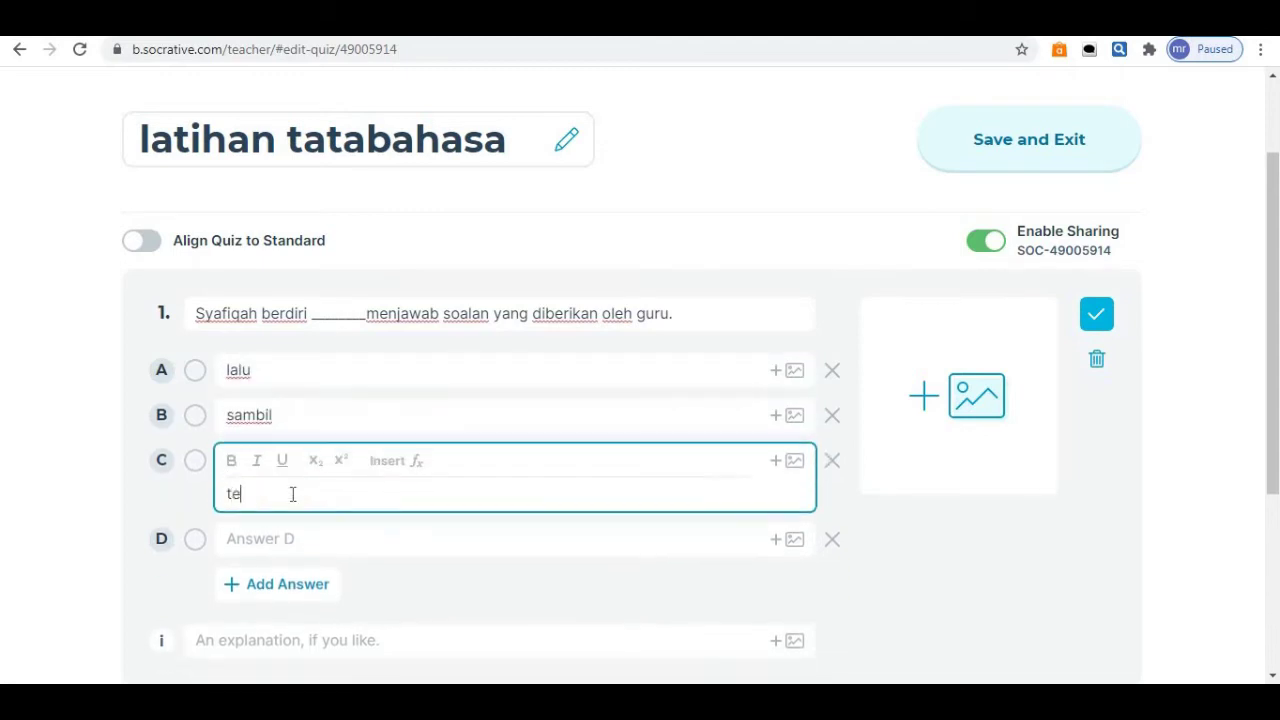
{"action": "type", "text": "taopi"}
{"action": "left_click", "coordinate": [196, 372]}
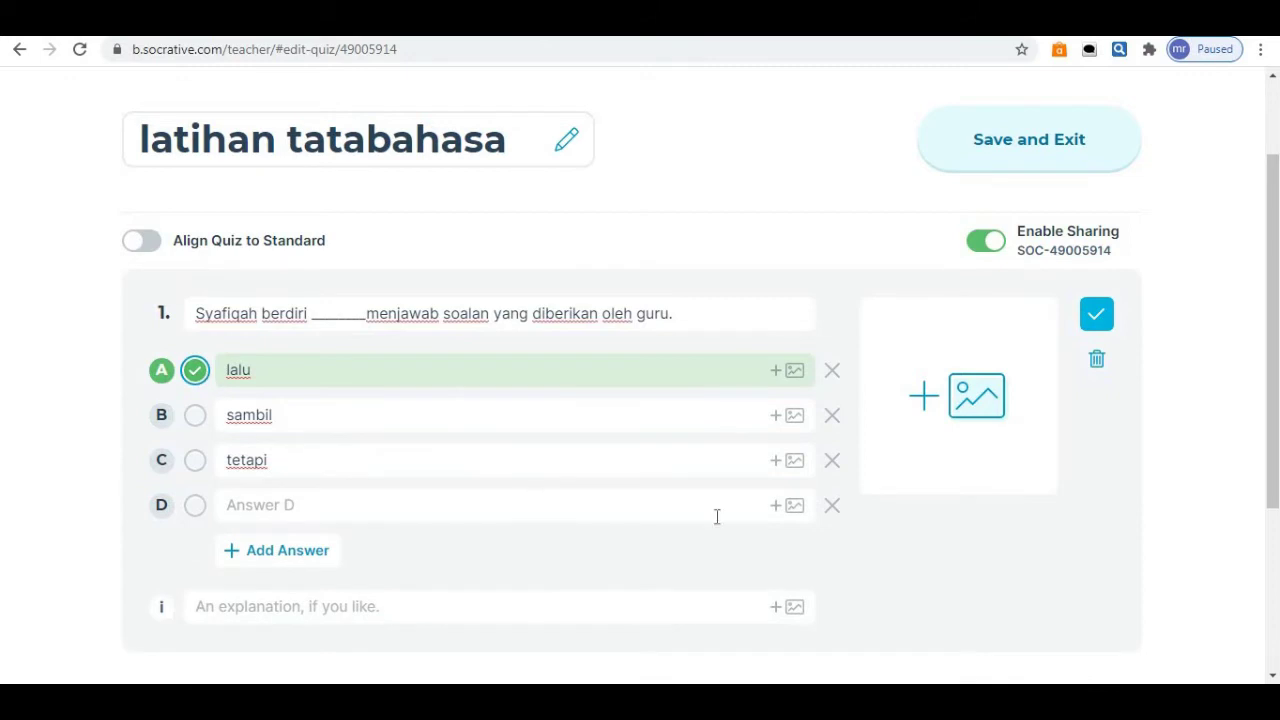
{"action": "left_click", "coordinate": [831, 508]}
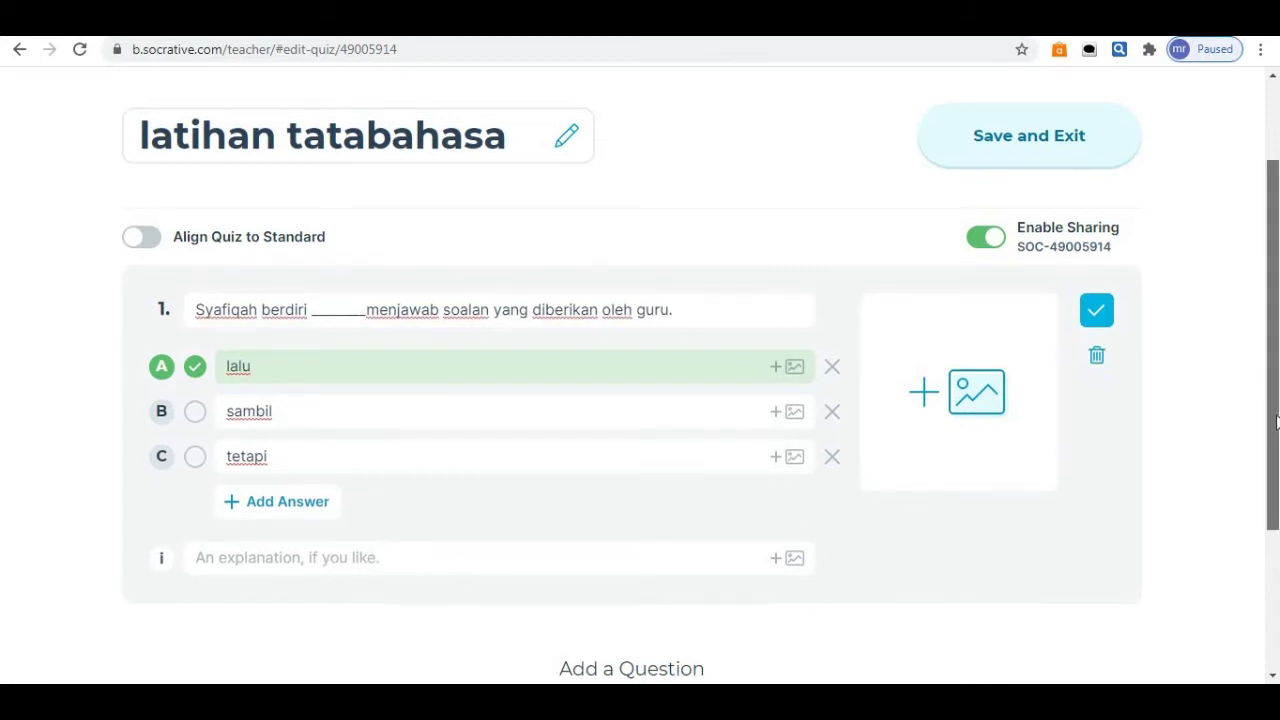
{"action": "scroll", "coordinate": [1272, 350], "scroll_direction": "down", "scroll_amount": 1}
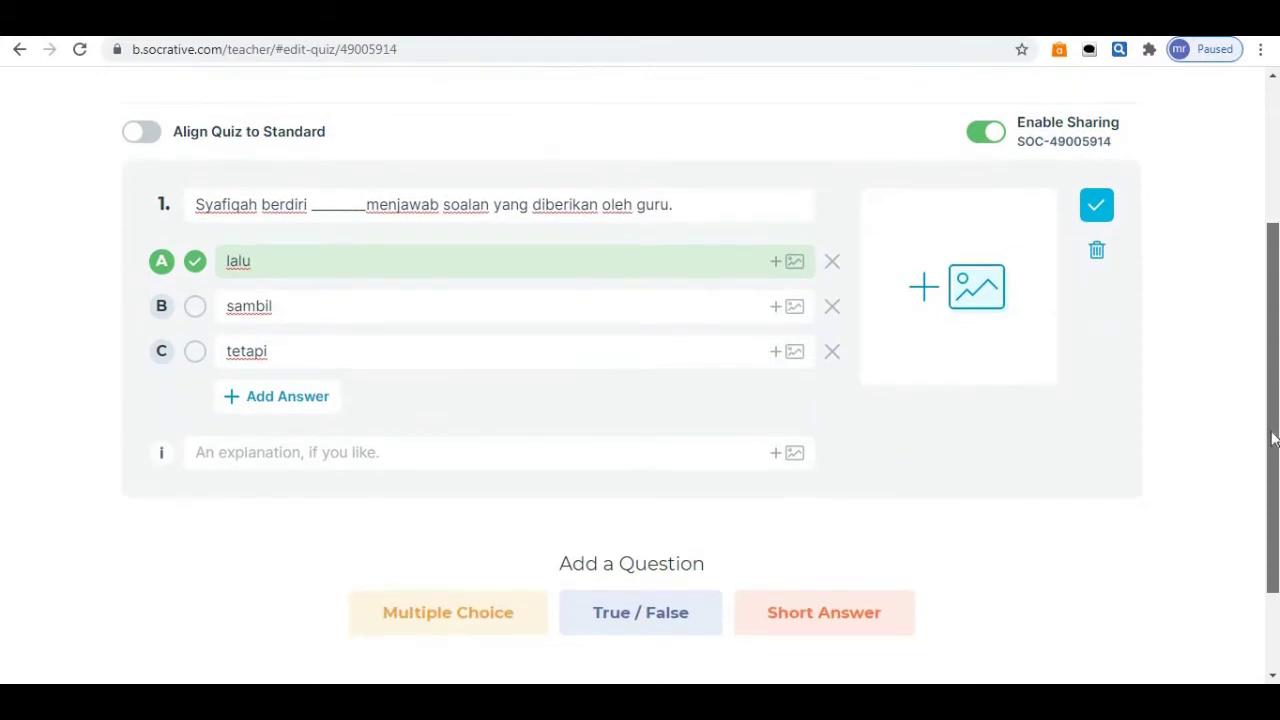
{"action": "left_click", "coordinate": [672, 630]}
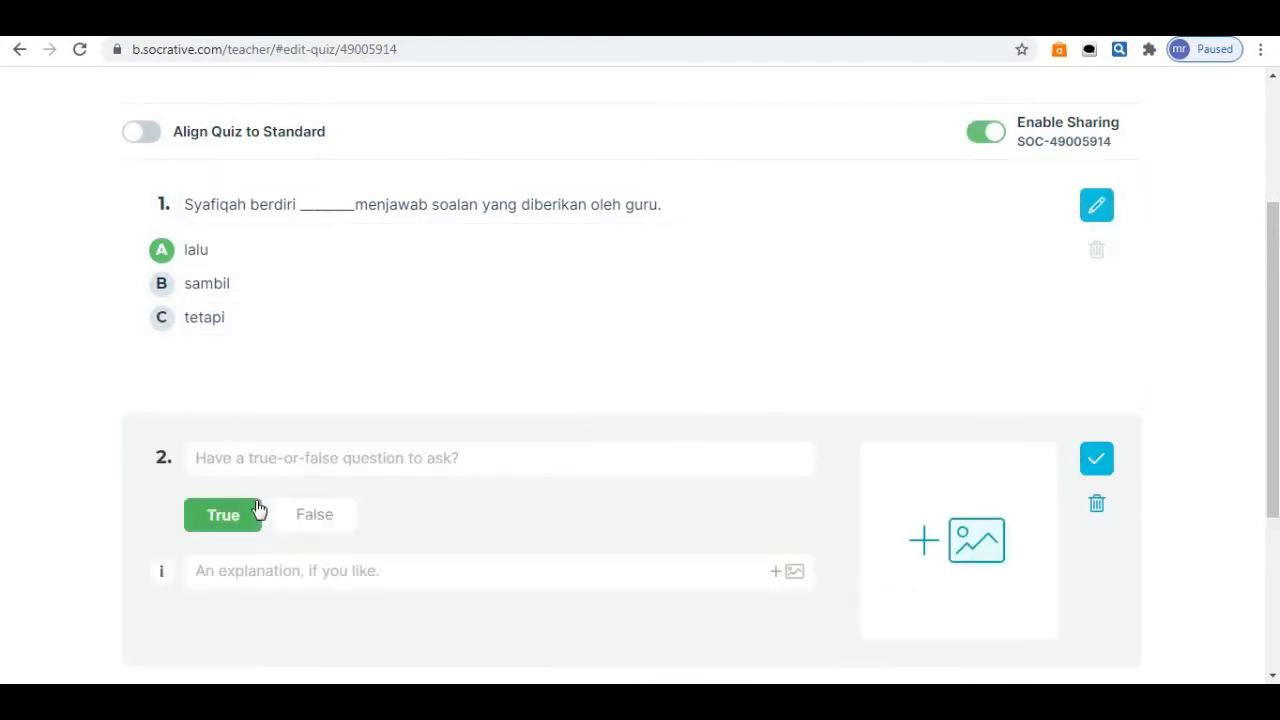
Enter 'Ibu mencedok sambal sementara abang membungkus nasi lemak.', underline 'sementara', and choose True.
{"action": "left_click", "coordinate": [280, 472]}
{"action": "type", "text": "Ibu me"}
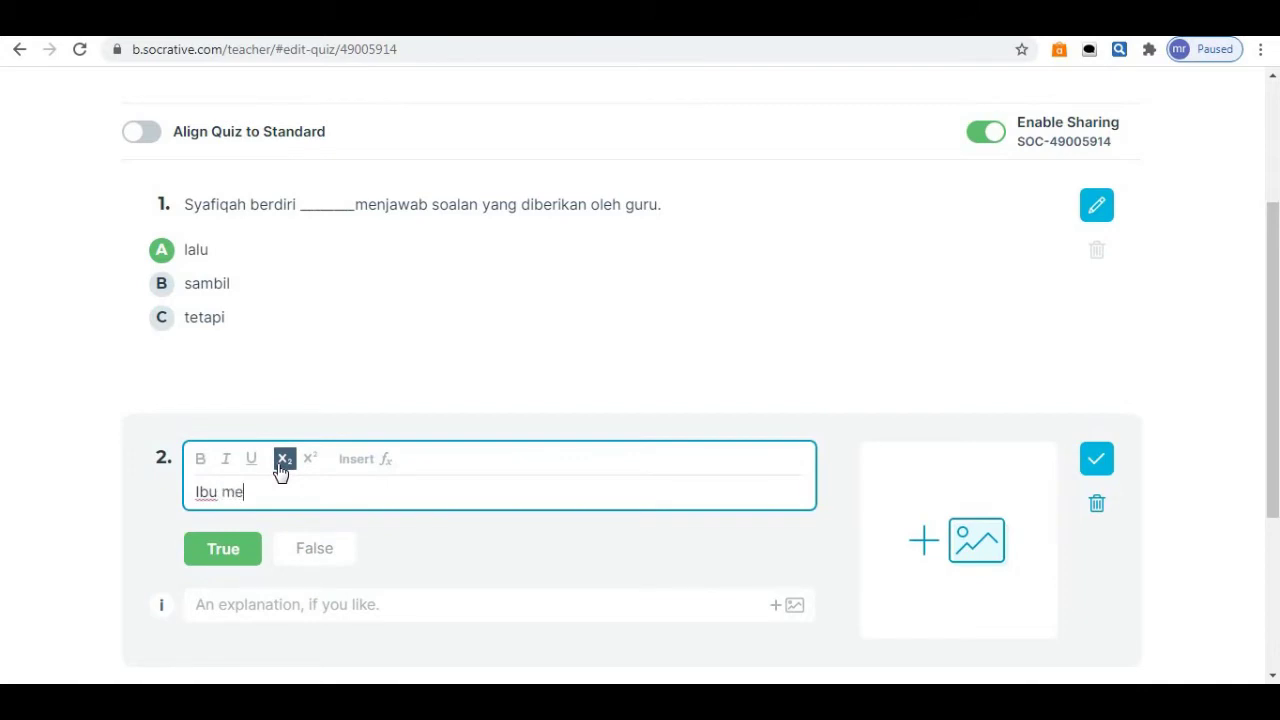
{"action": "type", "text": "ncedok sambal seme"}
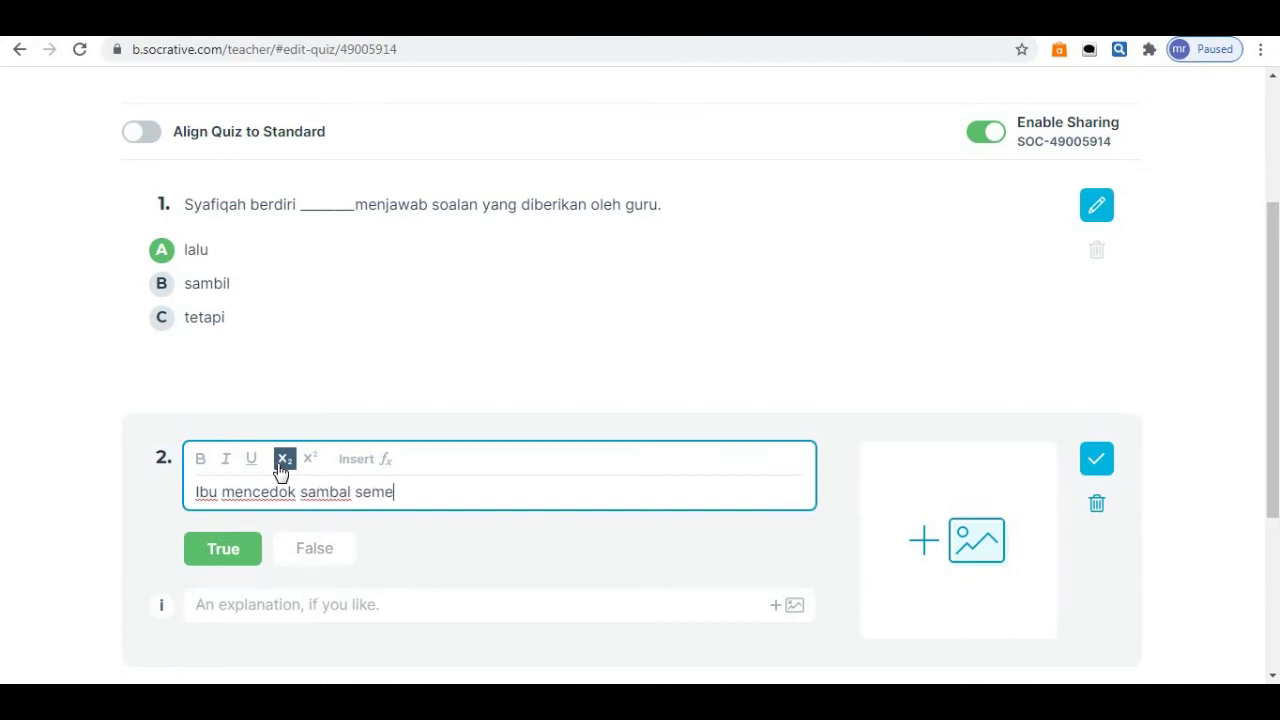
{"action": "type", "text": "ntara abang "}
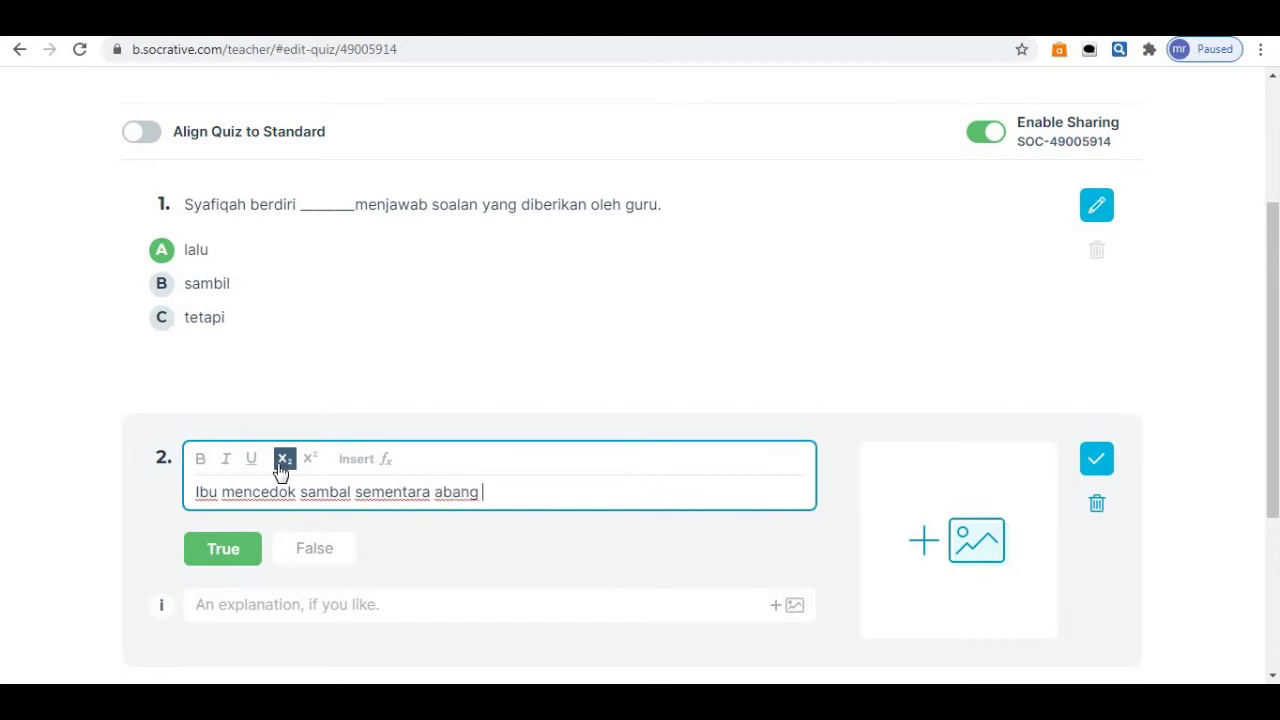
{"action": "type", "text": "membungkus n"}
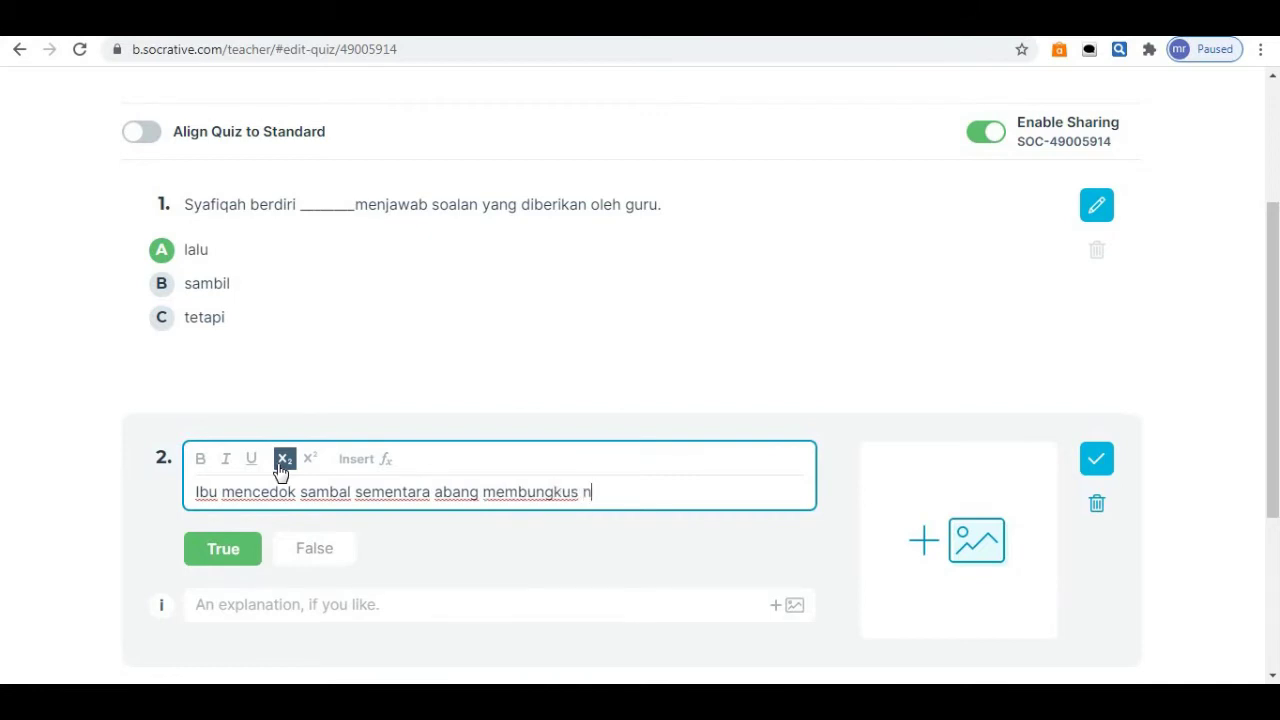
{"action": "type", "text": "asi lemak."}
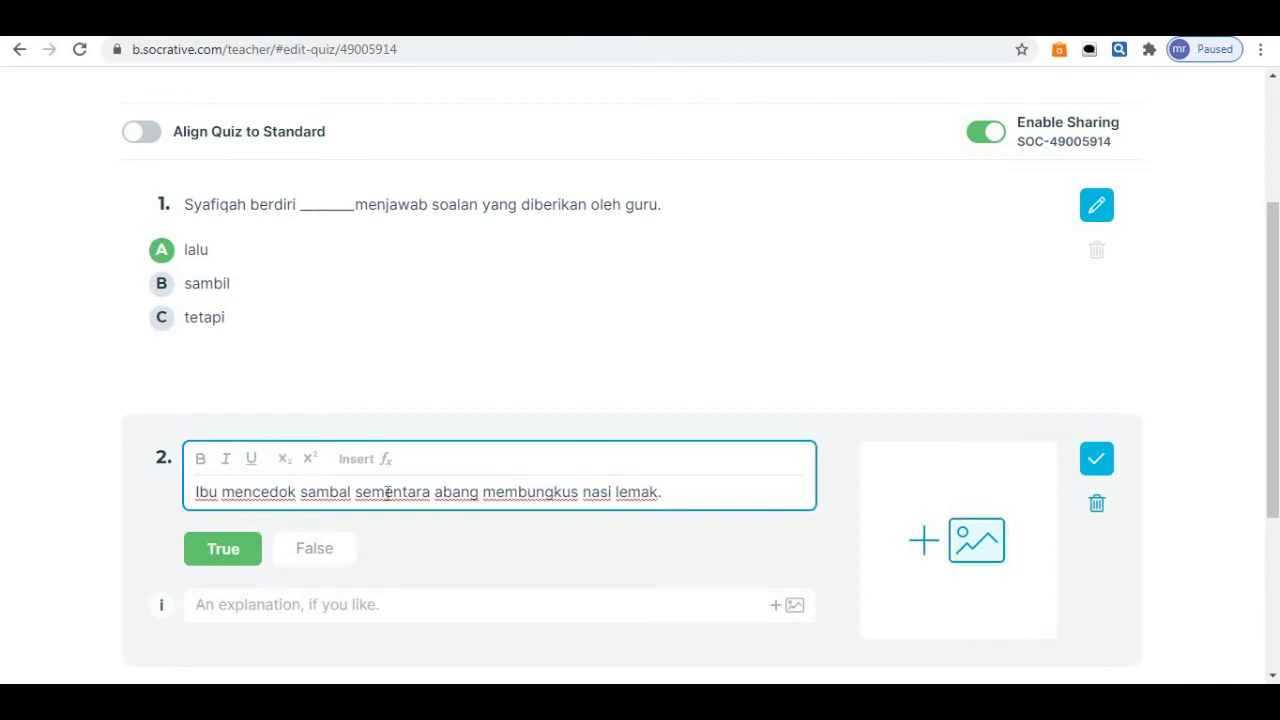
{"action": "left_click_drag", "start_coordinate": [356, 492], "coordinate": [432, 500]}
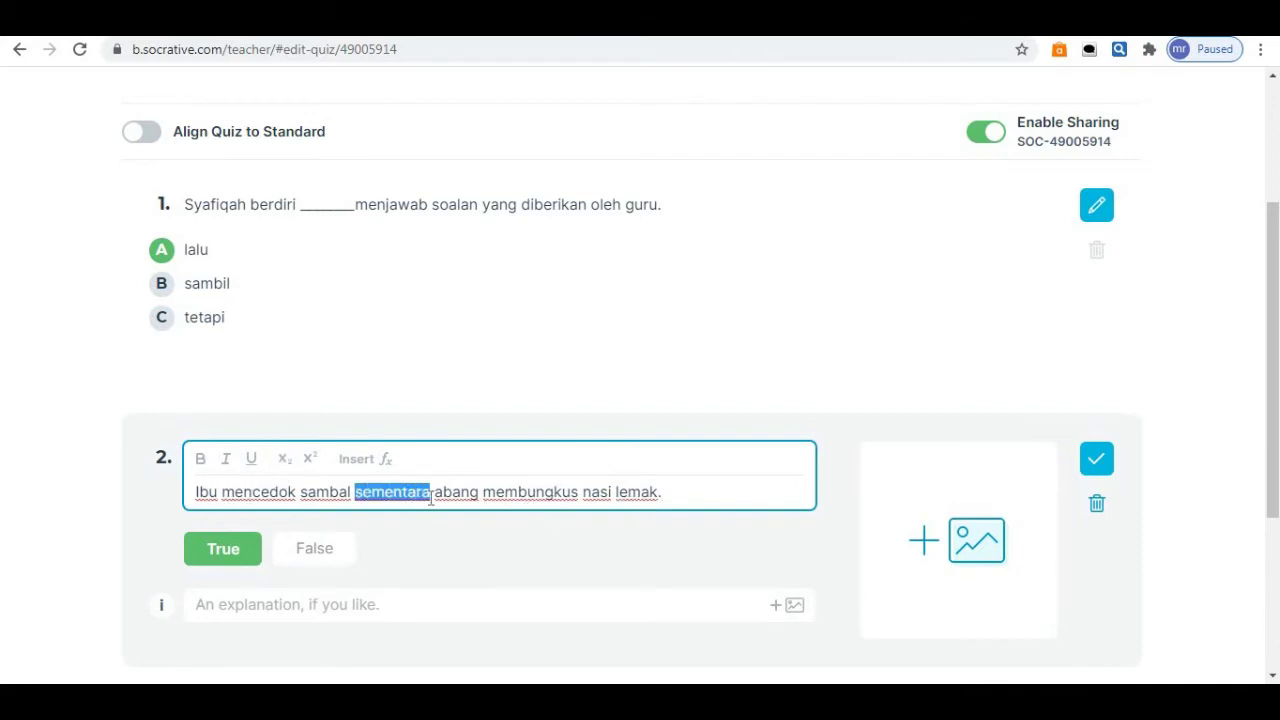
{"action": "left_click", "coordinate": [251, 458]}
{"action": "left_click", "coordinate": [249, 562]}
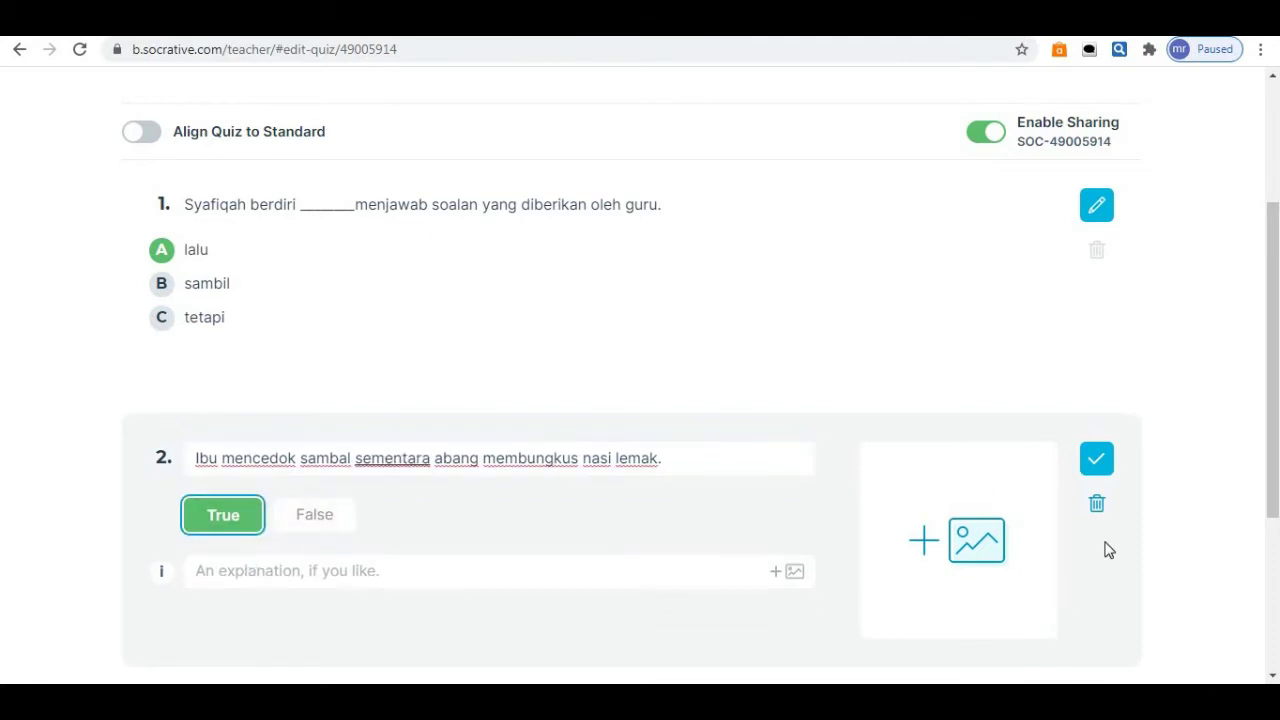
{"action": "scroll", "coordinate": [1272, 400], "scroll_direction": "down", "scroll_amount": 2}
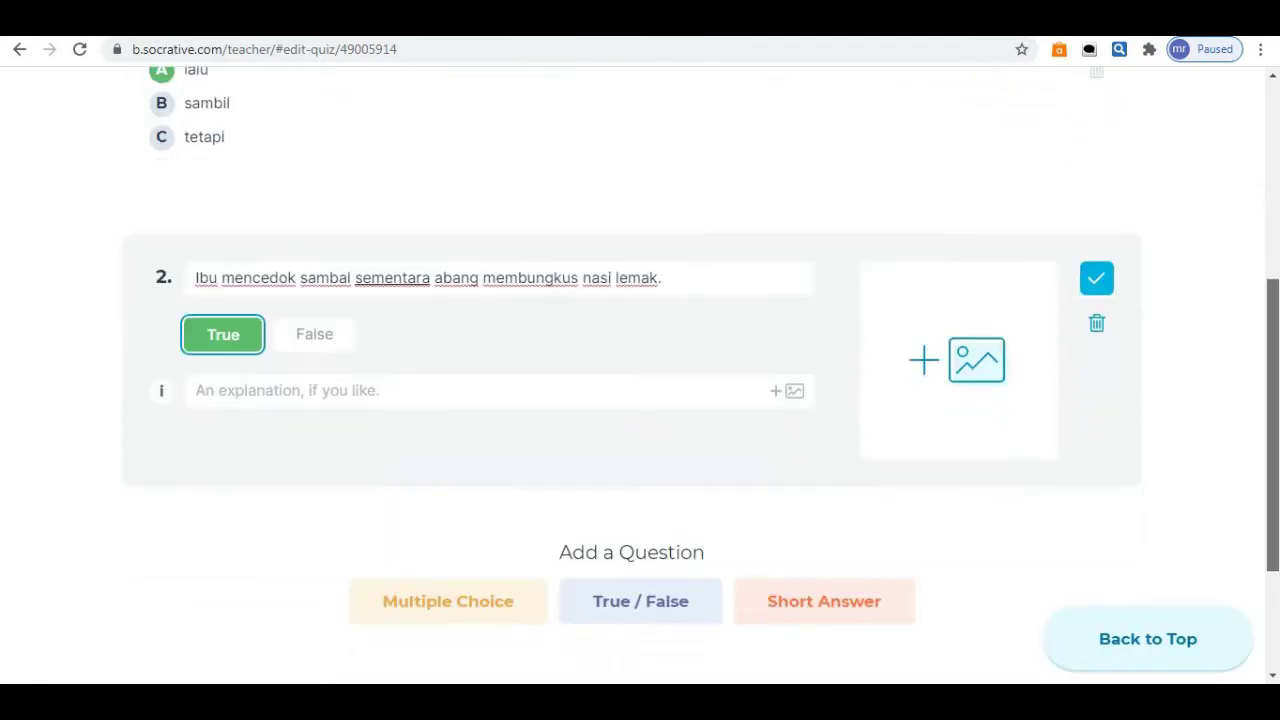
Add a short-answer question 3 reading 'Laila sangat sedih _____kucingnya dilanggar oleh kereta.'.
{"action": "left_click", "coordinate": [853, 578]}
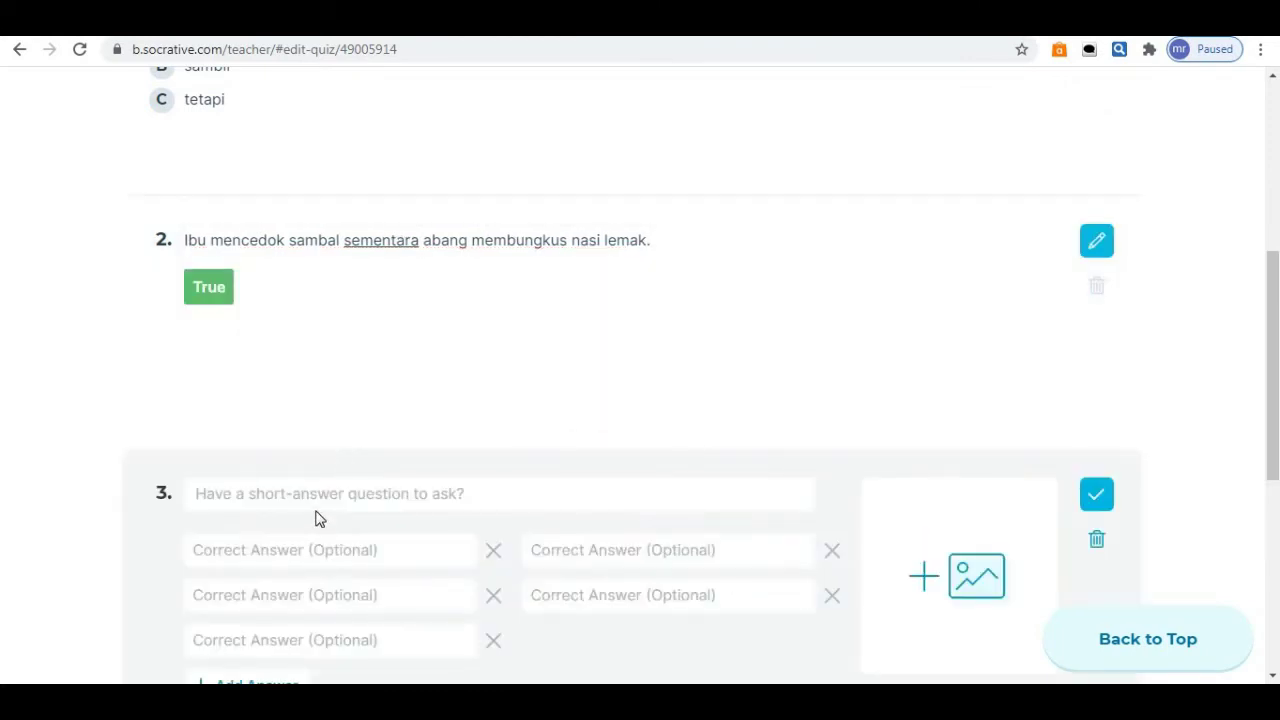
{"action": "left_click", "coordinate": [320, 506]}
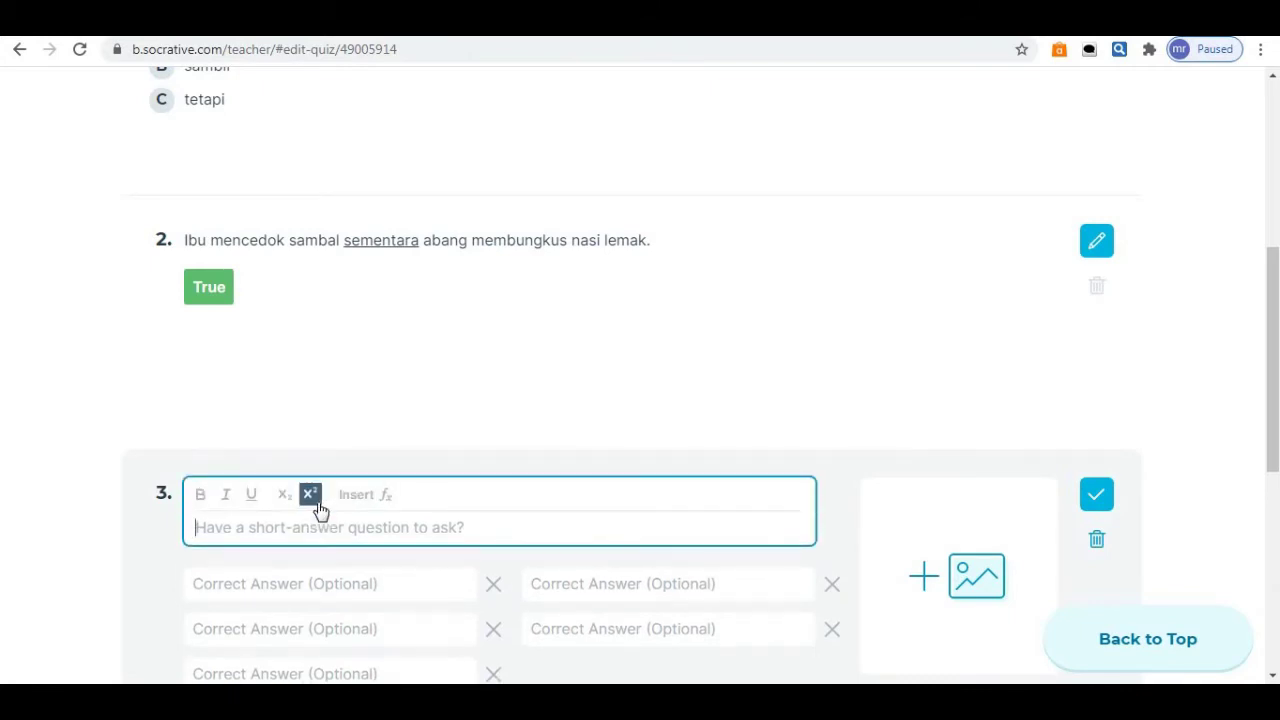
{"action": "type", "text": "La"}
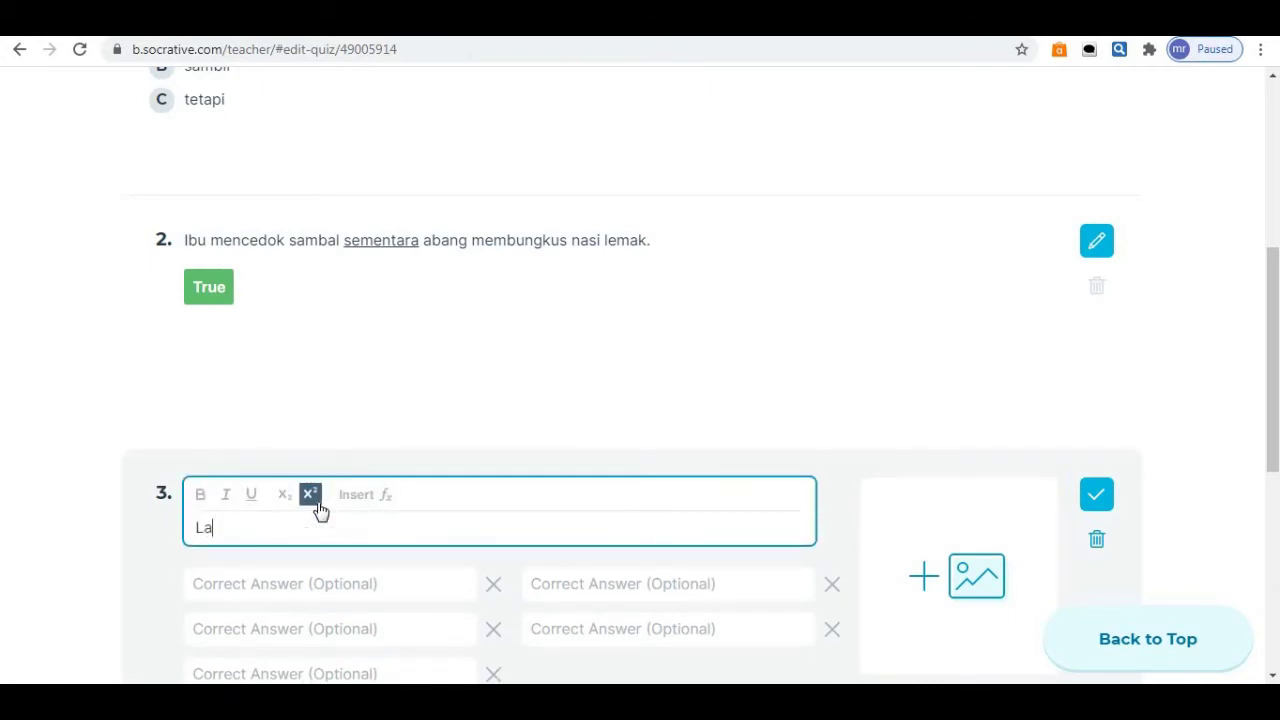
{"action": "type", "text": "ila sangat sedih _____"}
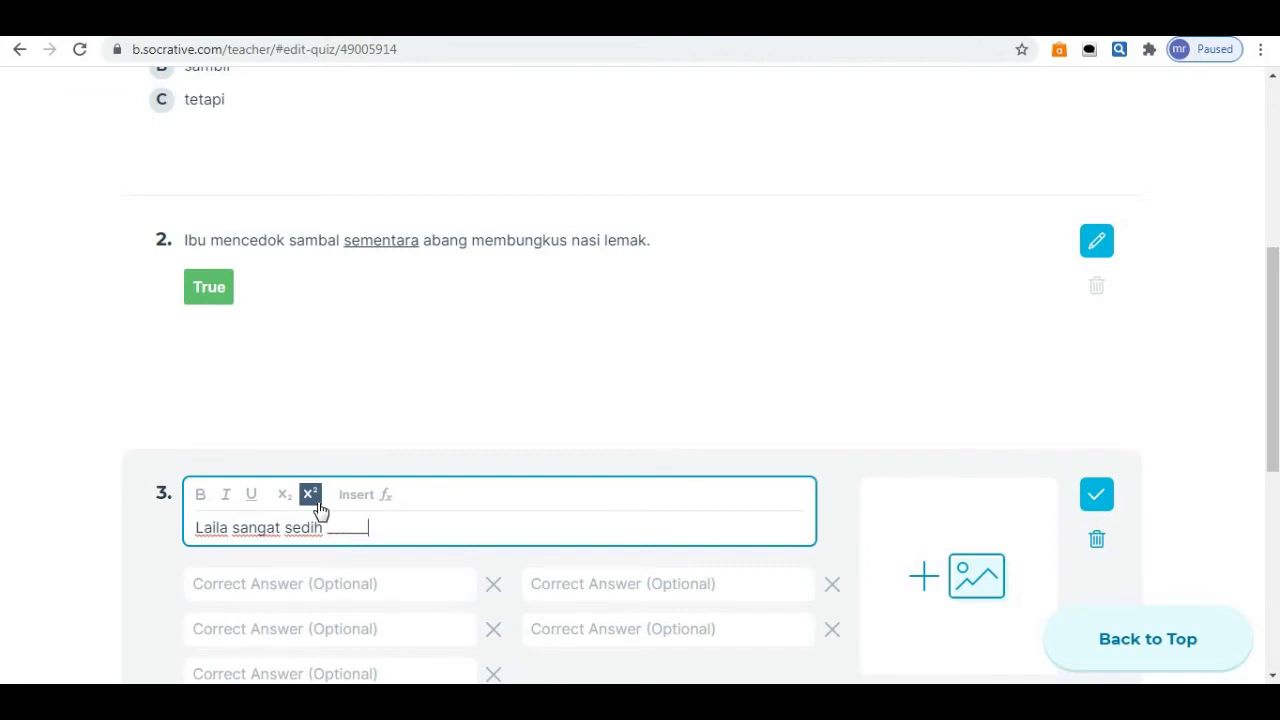
{"action": "type", "text": "kucingnya dilanggar"}
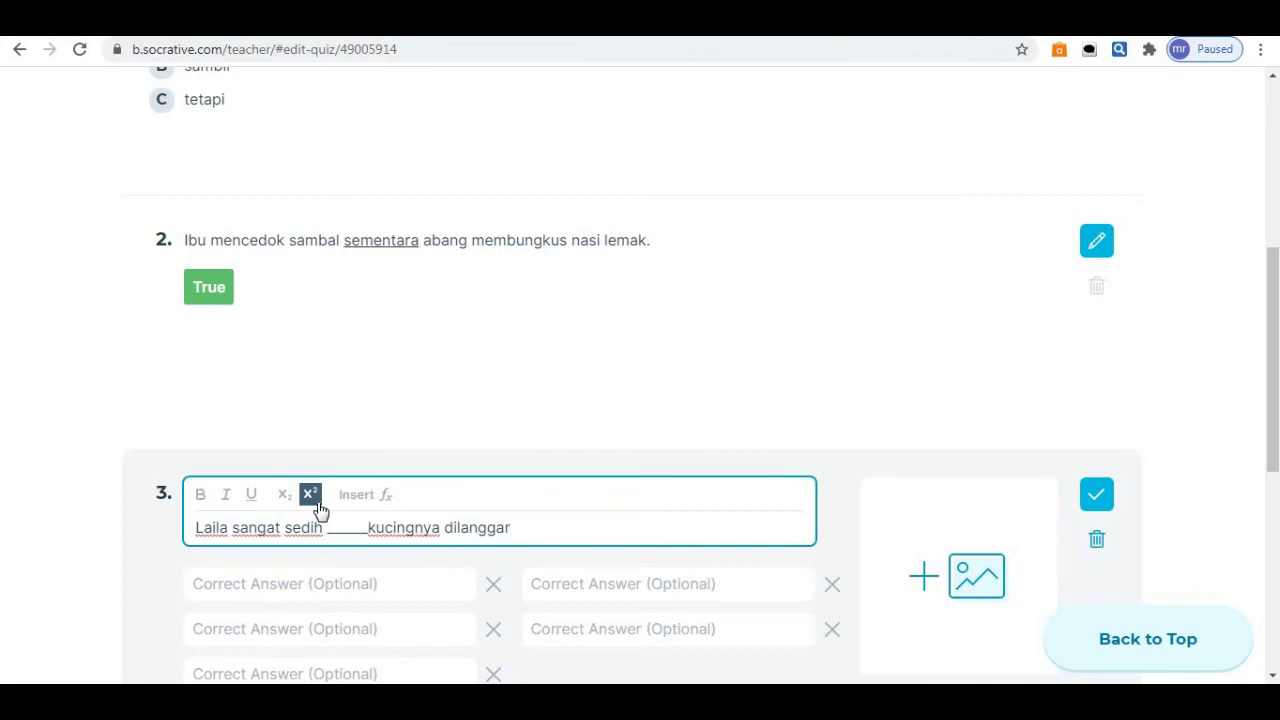
{"action": "type", "text": " oleh kereta."}
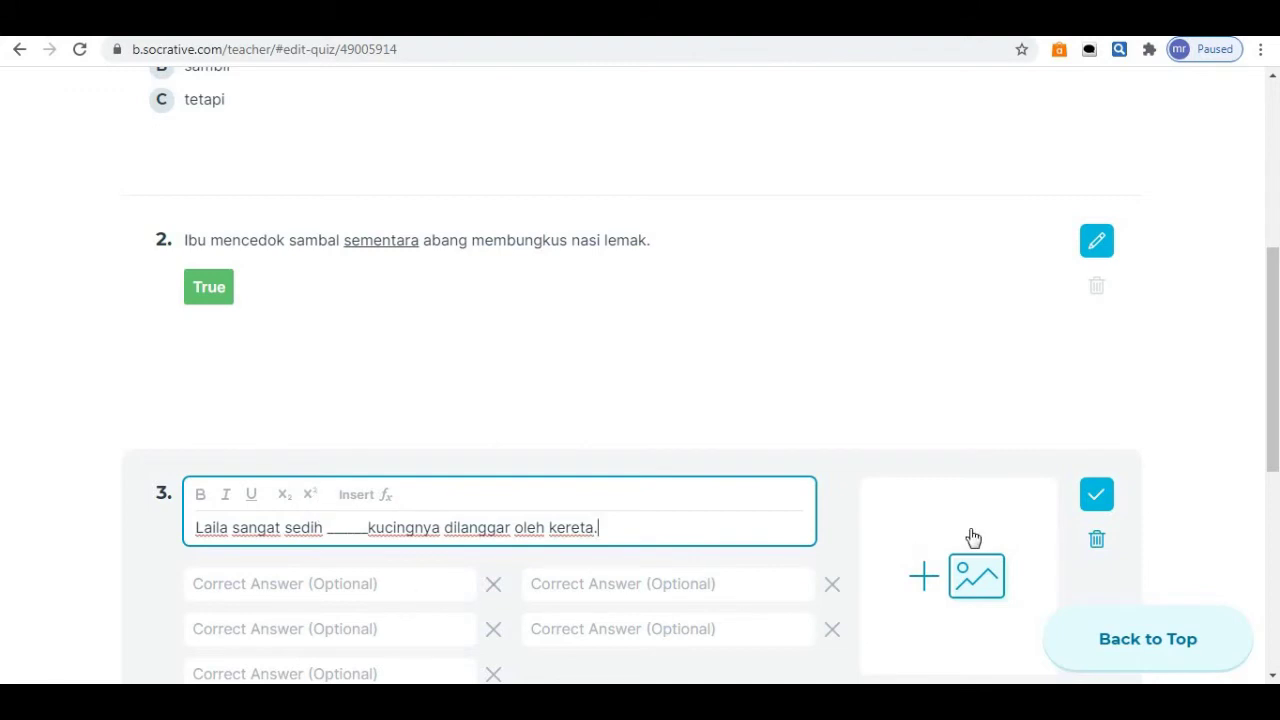
{"action": "scroll", "coordinate": [1276, 390], "scroll_direction": "down", "scroll_amount": 2}
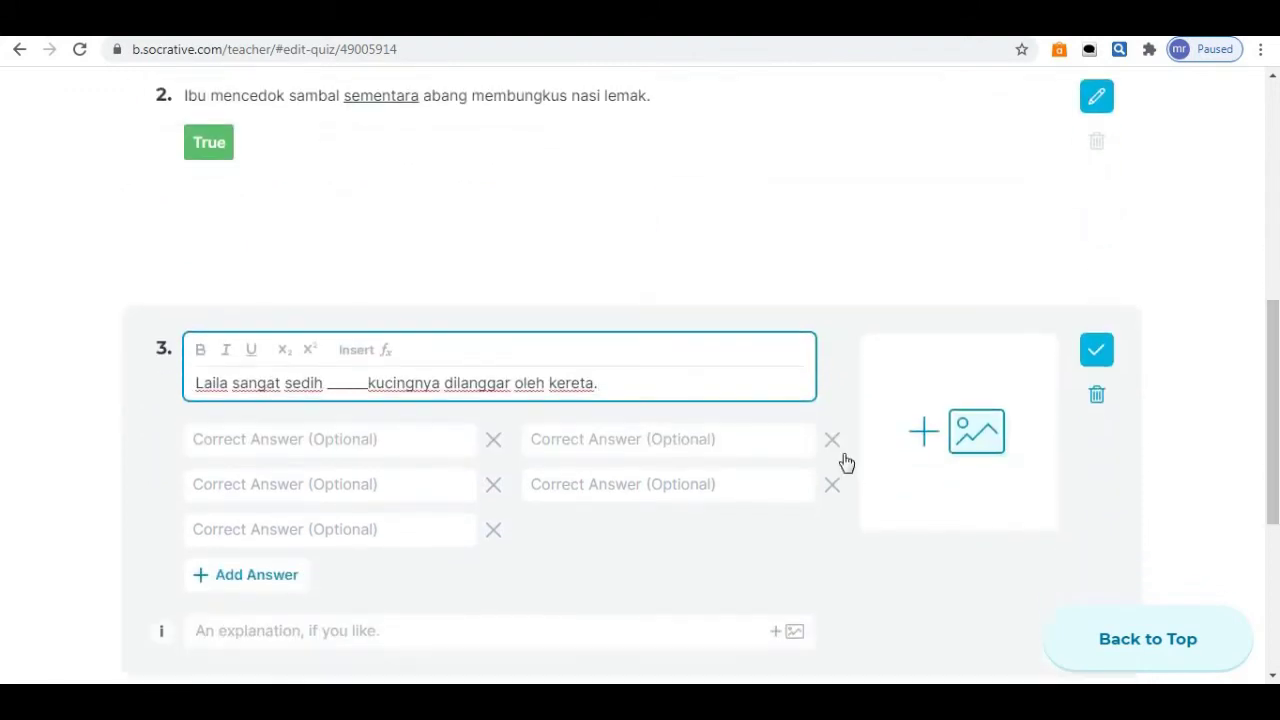
Delete question 3's four extra Correct Answer fields and enter 'kerana' in the remaining one.
{"action": "left_click", "coordinate": [495, 530]}
{"action": "left_click", "coordinate": [494, 488]}
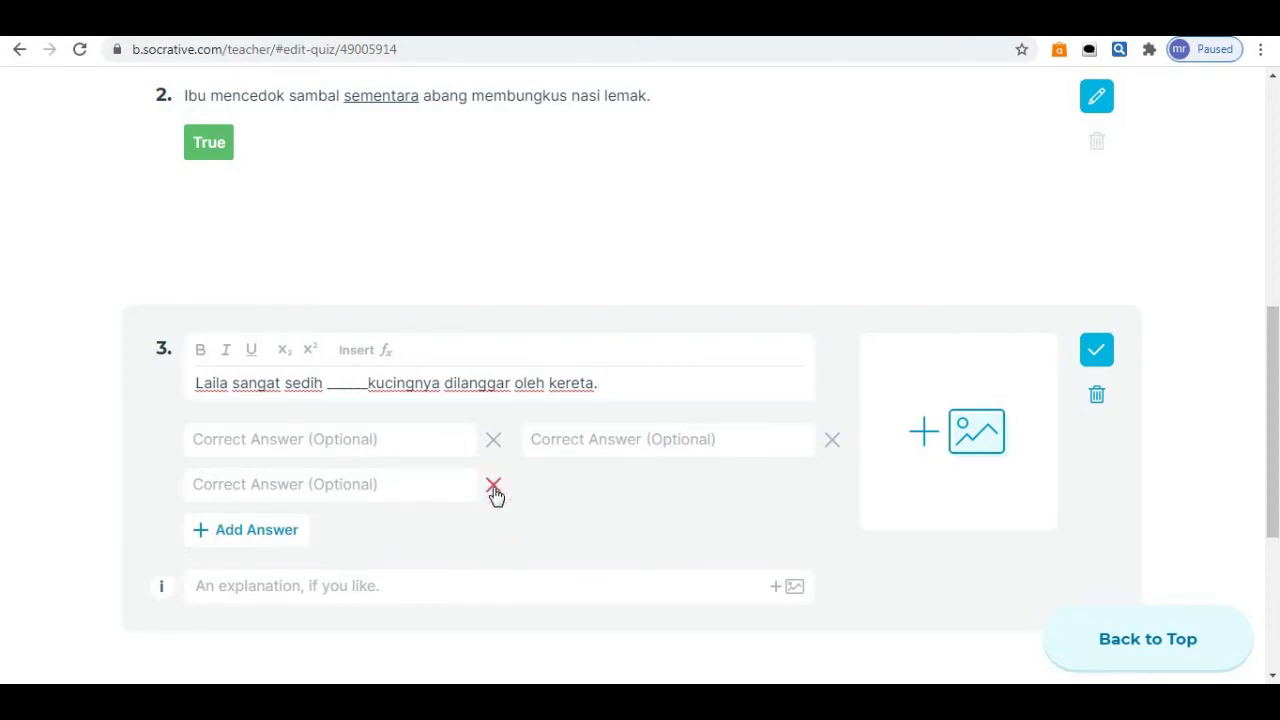
{"action": "left_click", "coordinate": [494, 488]}
{"action": "left_click", "coordinate": [833, 440]}
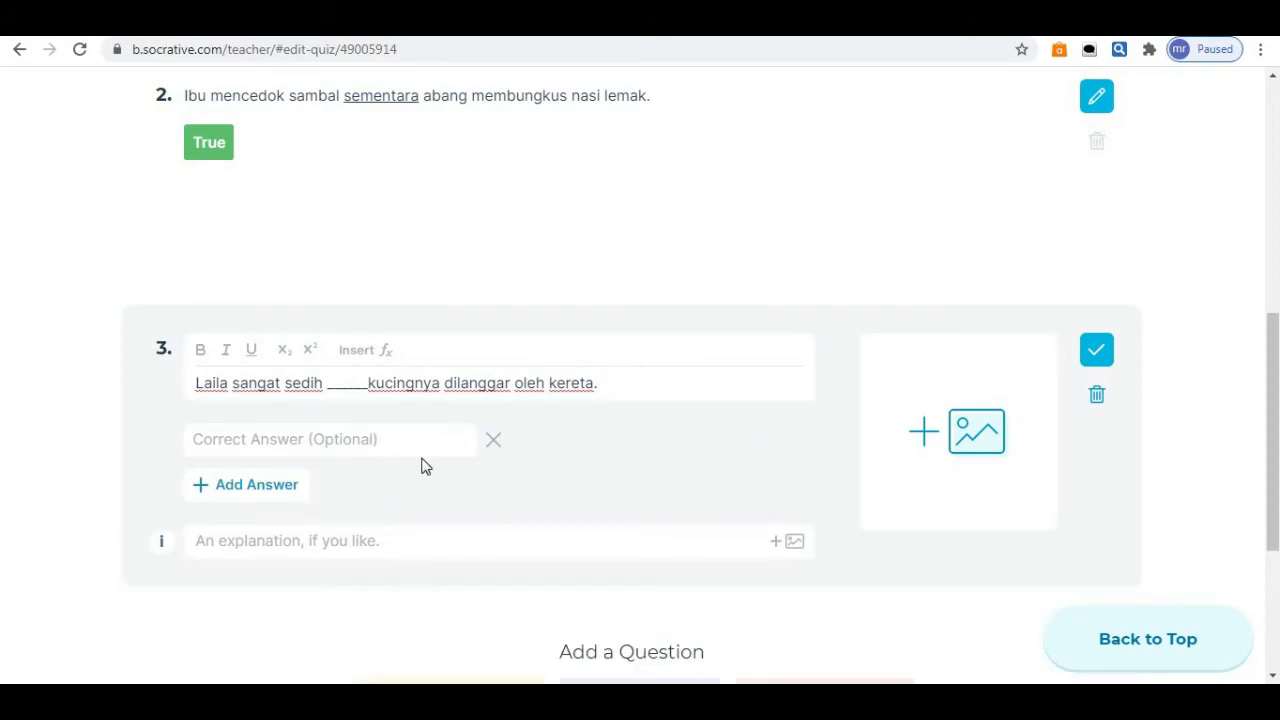
{"action": "left_click", "coordinate": [405, 450]}
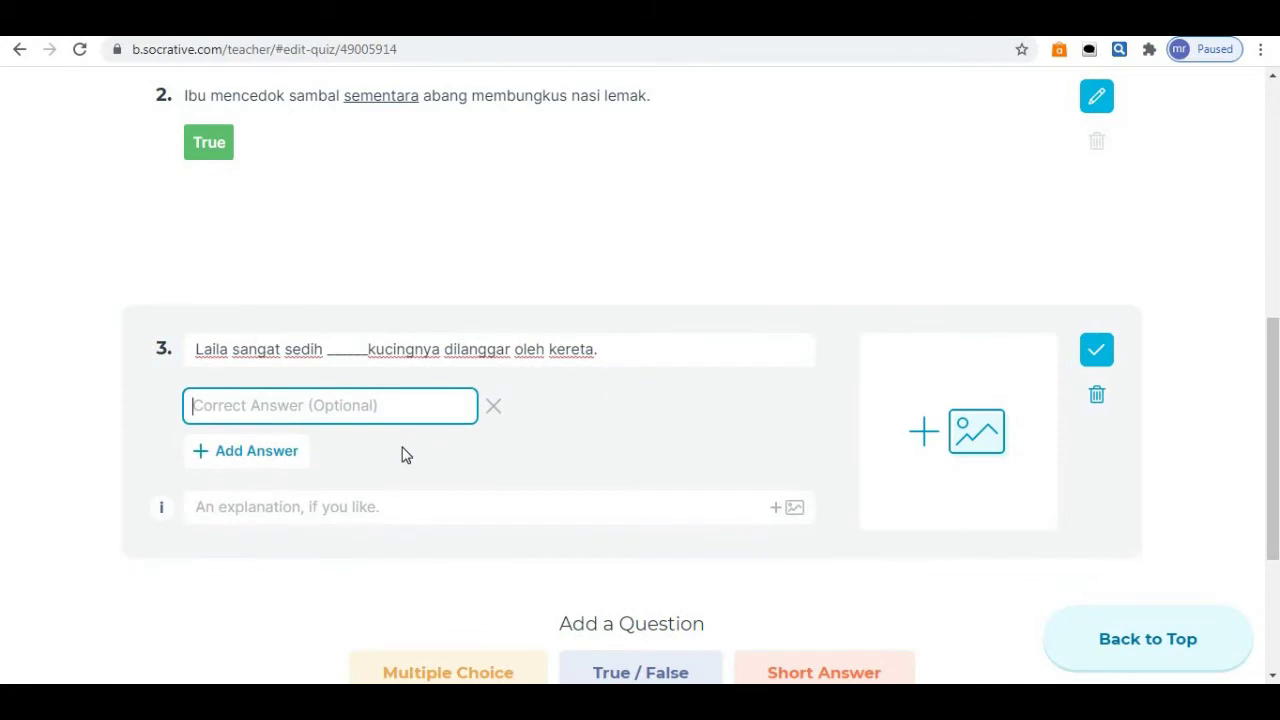
{"action": "type", "text": "kerana"}
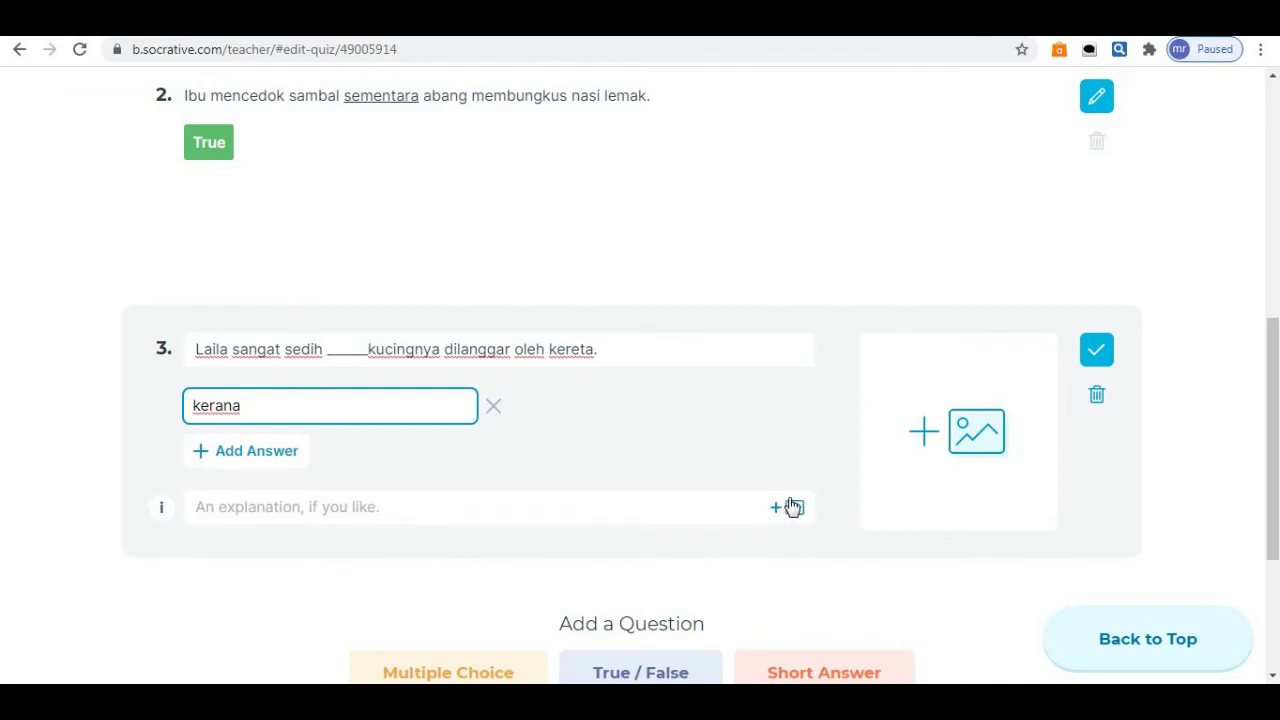
{"action": "left_click", "coordinate": [957, 447]}
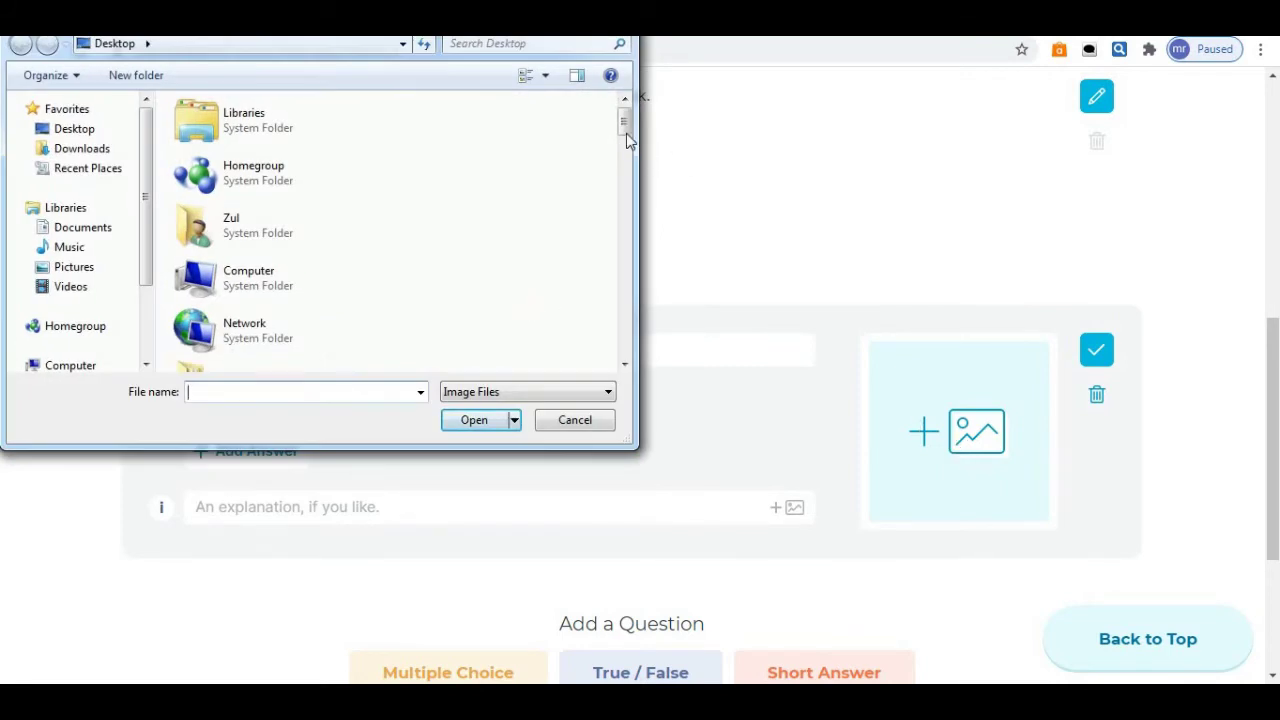
{"action": "scroll", "coordinate": [624, 130], "scroll_direction": "down", "scroll_amount": 1}
{"action": "mouse_move", "coordinate": [628, 150]}
{"action": "left_mouse_down"}
{"action": "mouse_move", "coordinate": [626, 165]}
{"action": "mouse_move", "coordinate": [627, 137]}
{"action": "left_mouse_up"}
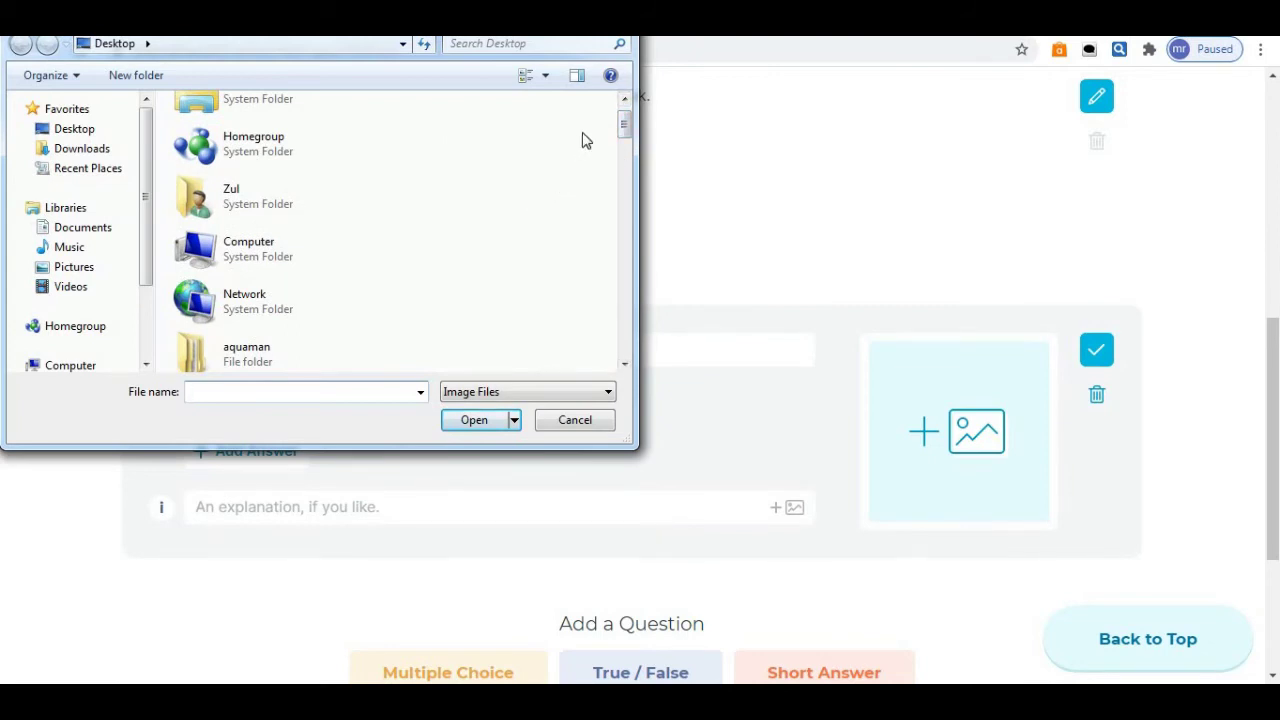
{"action": "left_click", "coordinate": [566, 421]}
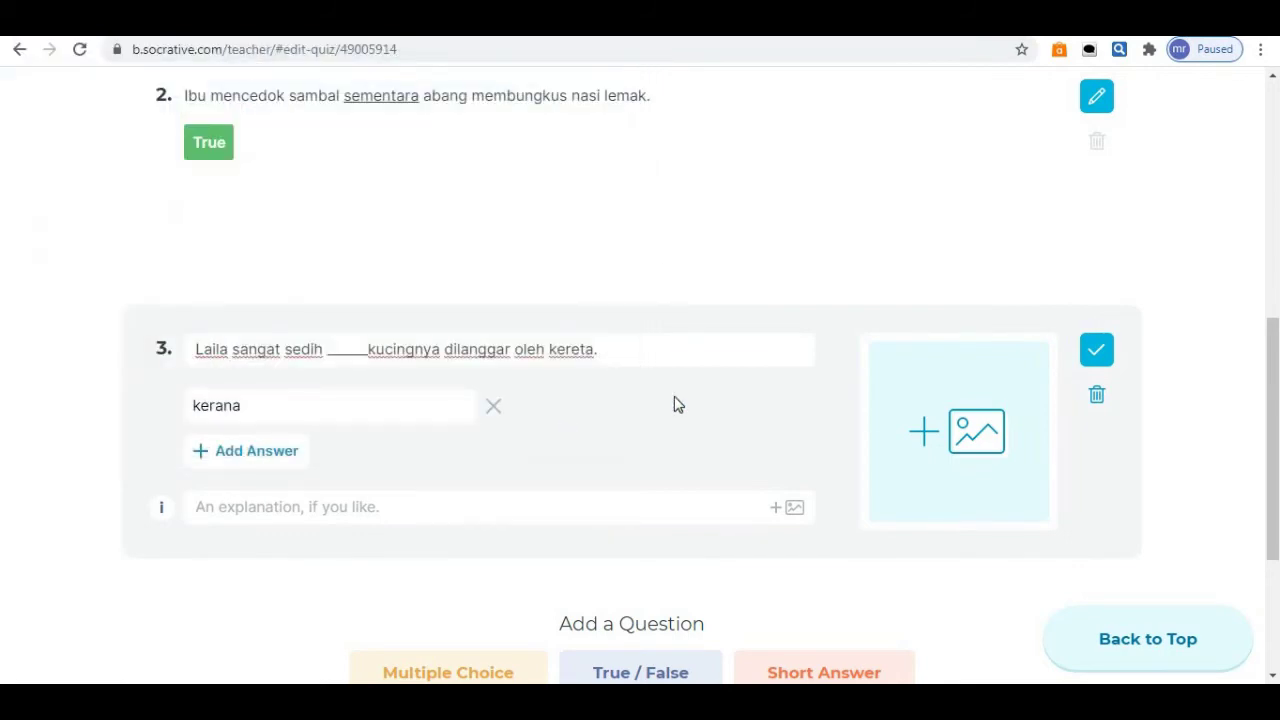
Save and exit the editor so 'latihan tatabahasa' tops the Quizzes list.
{"action": "left_click_drag", "start_coordinate": [1274, 396], "coordinate": [1274, 160]}
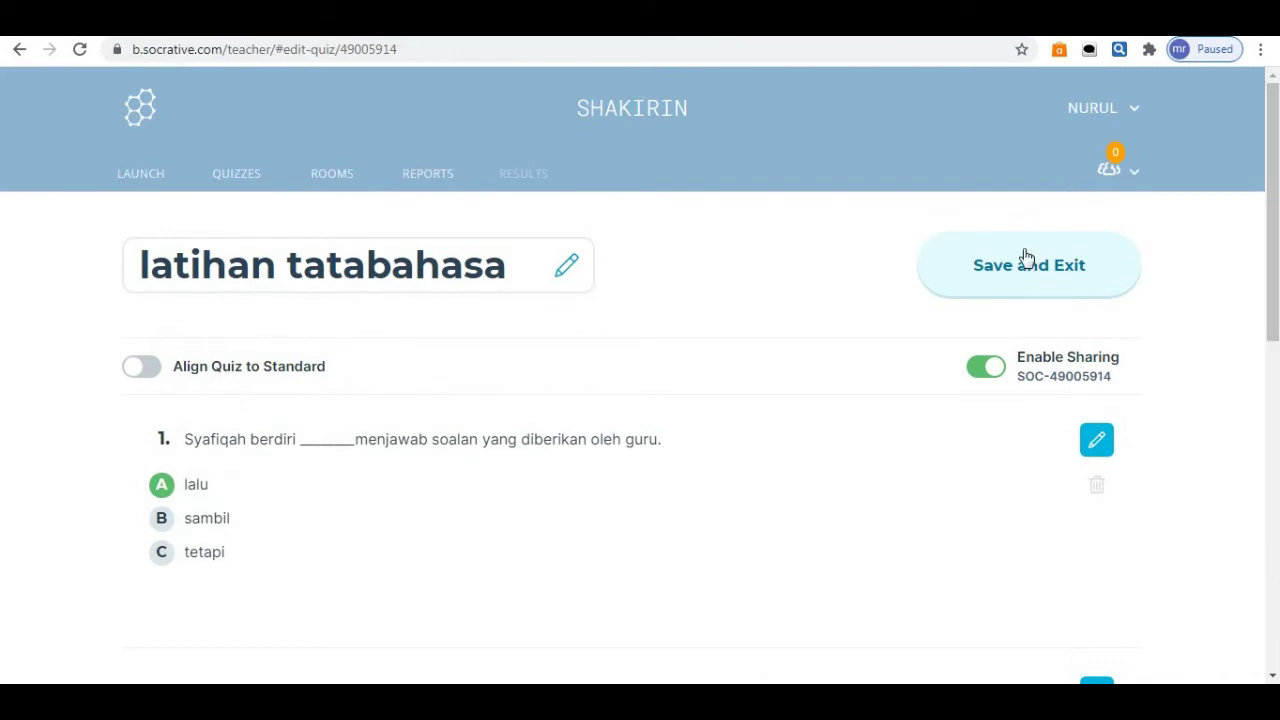
{"action": "left_click", "coordinate": [1028, 272]}
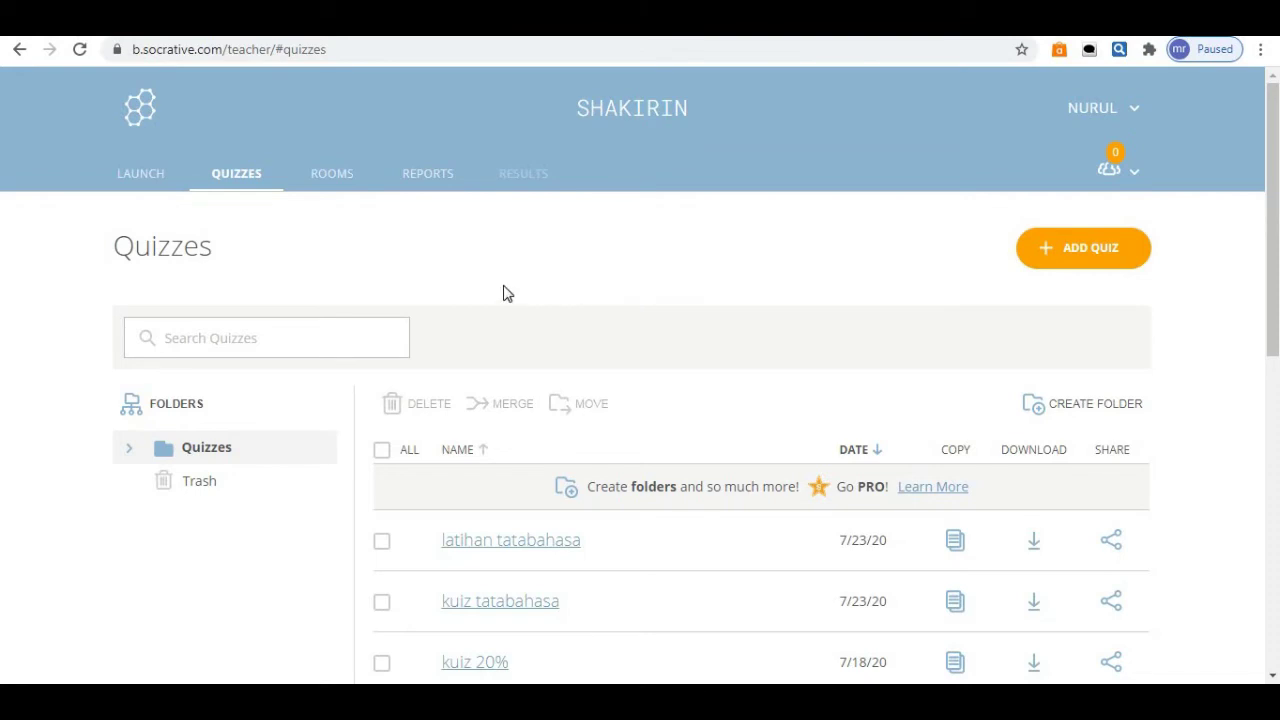
Launch the 'latihan tatabahasa' quiz with Instant Feedback delivery and start it.
{"action": "left_click", "coordinate": [150, 184]}
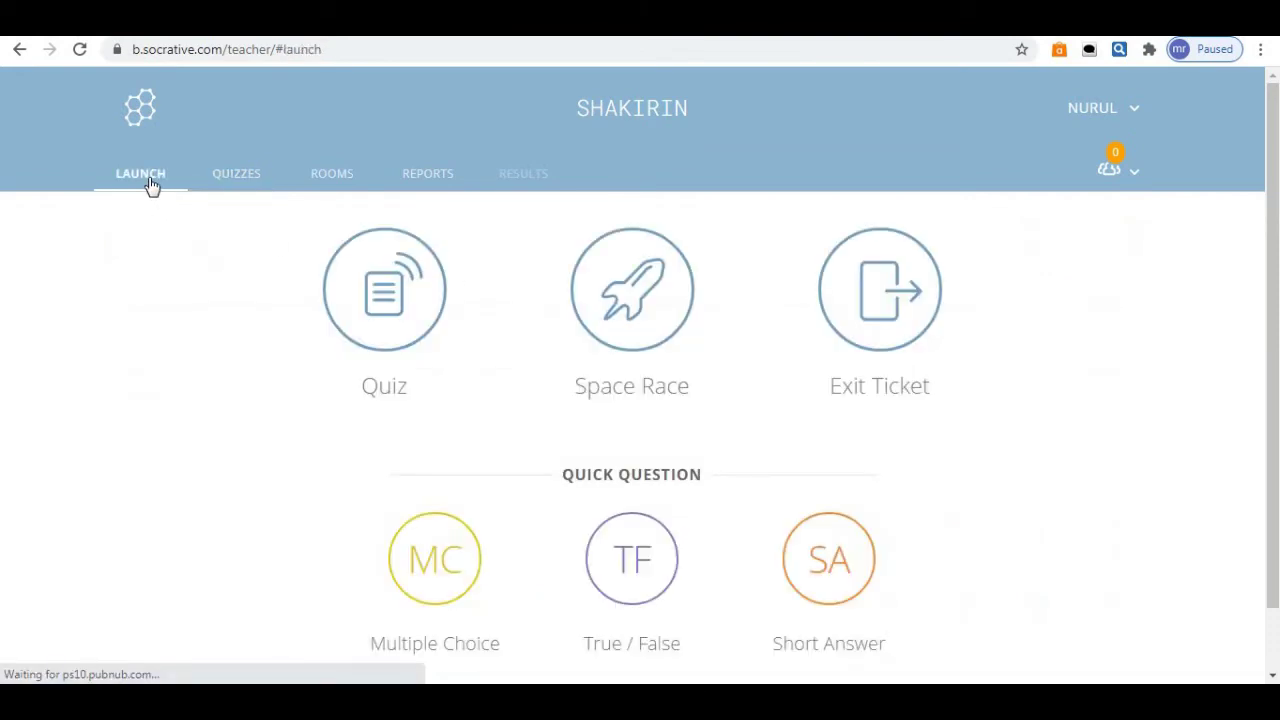
{"action": "left_click", "coordinate": [384, 307]}
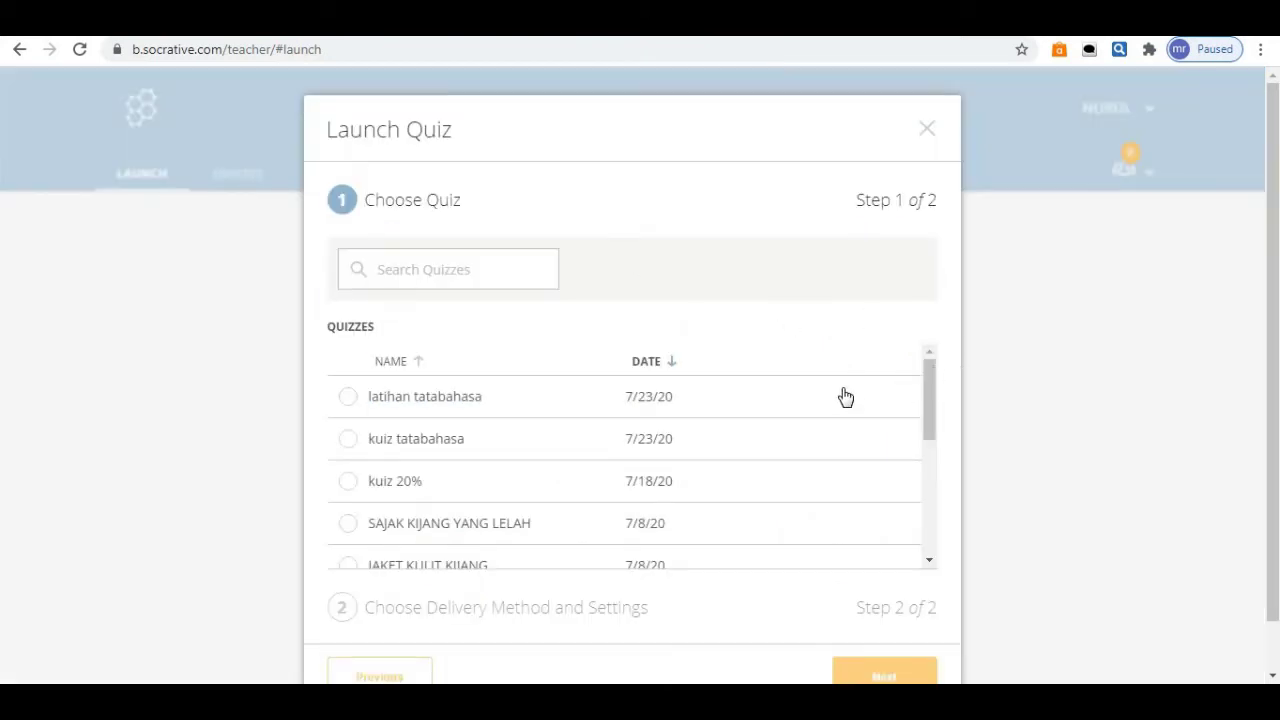
{"action": "mouse_move", "coordinate": [926, 380]}
{"action": "left_mouse_down"}
{"action": "mouse_move", "coordinate": [937, 523]}
{"action": "mouse_move", "coordinate": [925, 388]}
{"action": "left_mouse_up"}
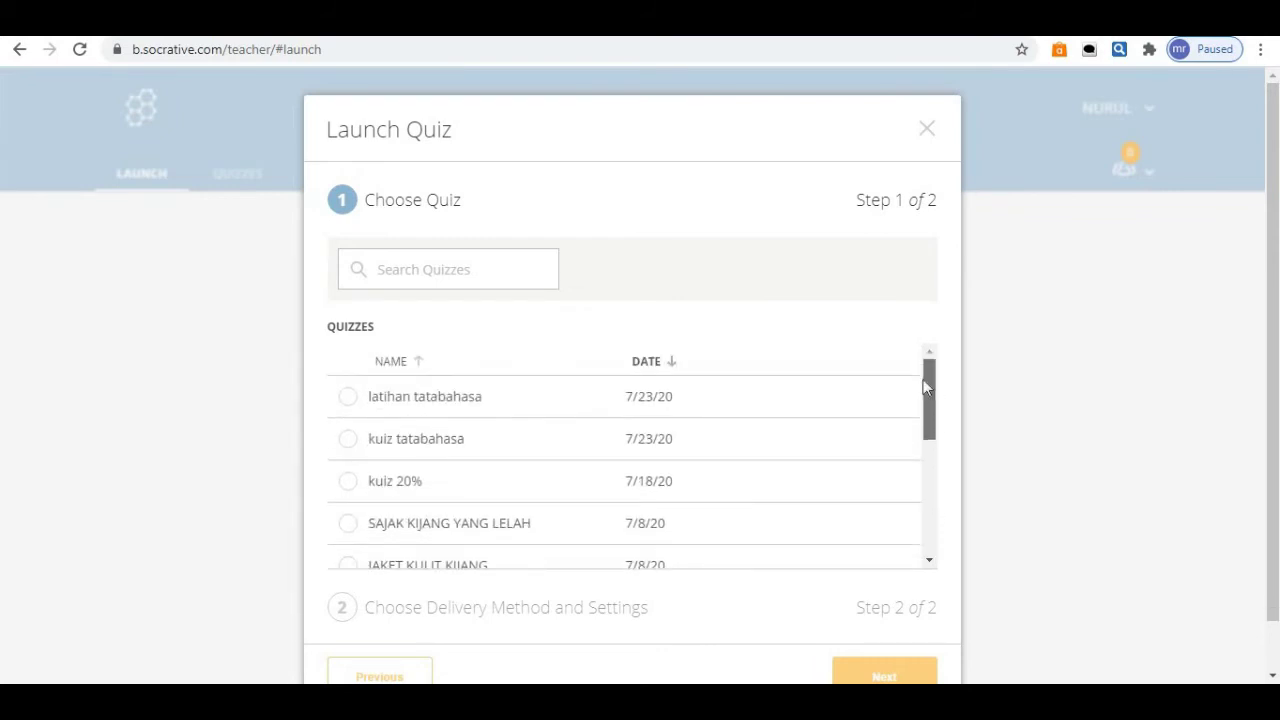
{"action": "left_click", "coordinate": [349, 400]}
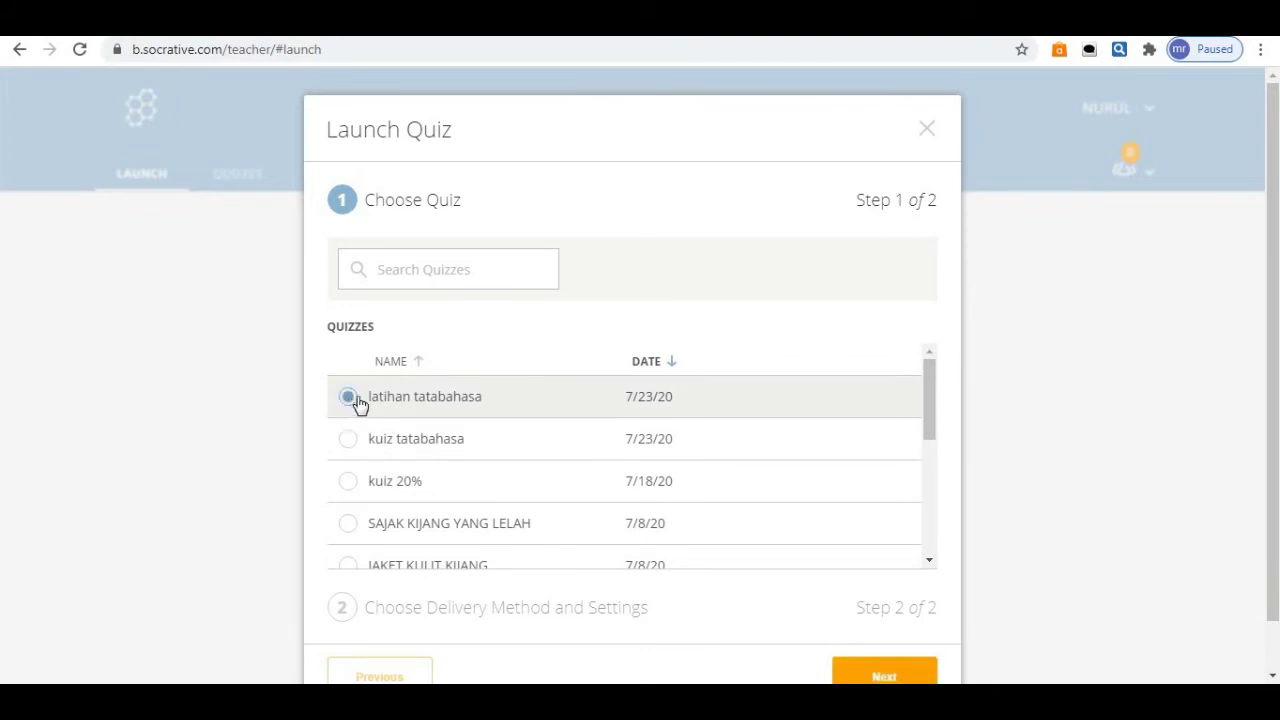
{"action": "left_click", "coordinate": [884, 676]}
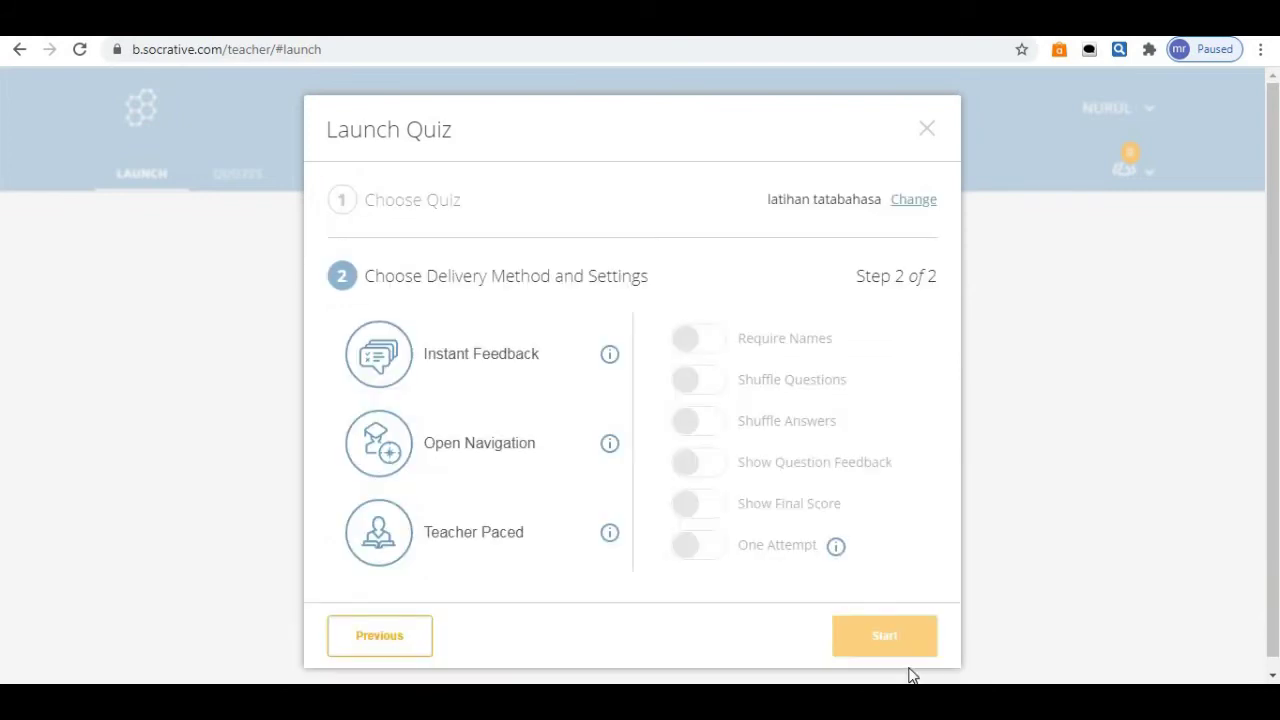
{"action": "left_click", "coordinate": [490, 356]}
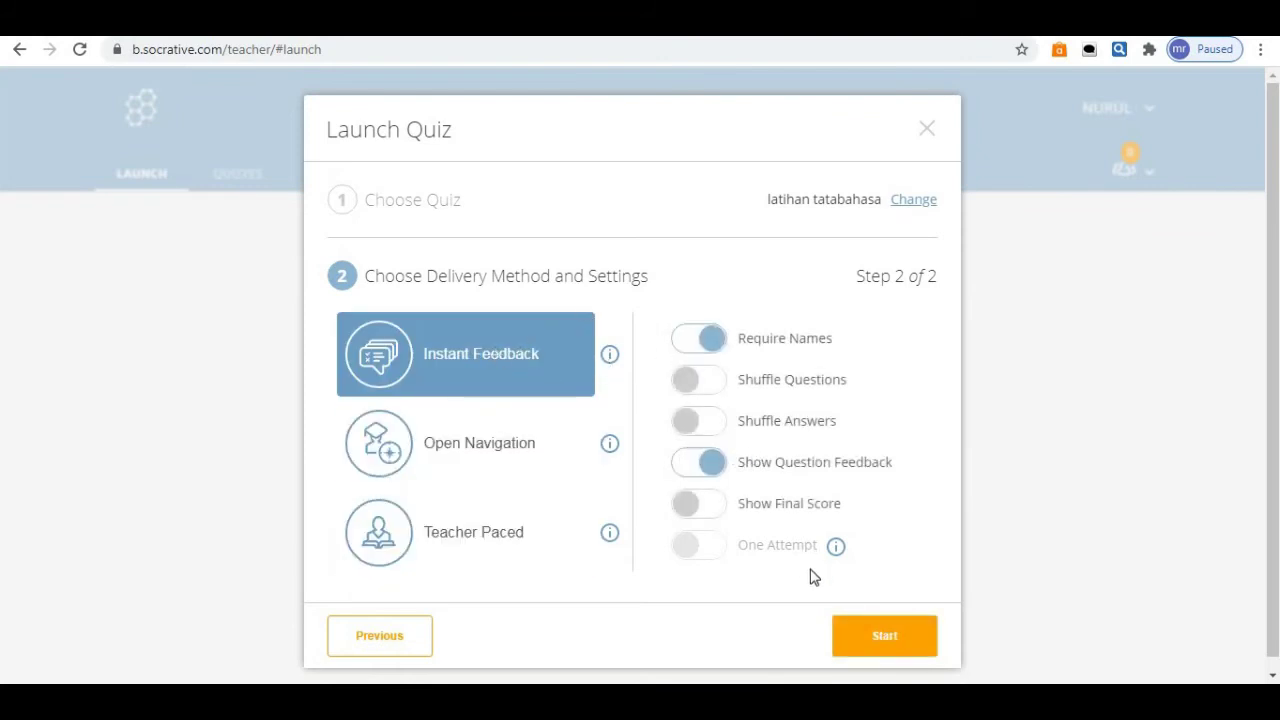
{"action": "left_click", "coordinate": [886, 641]}
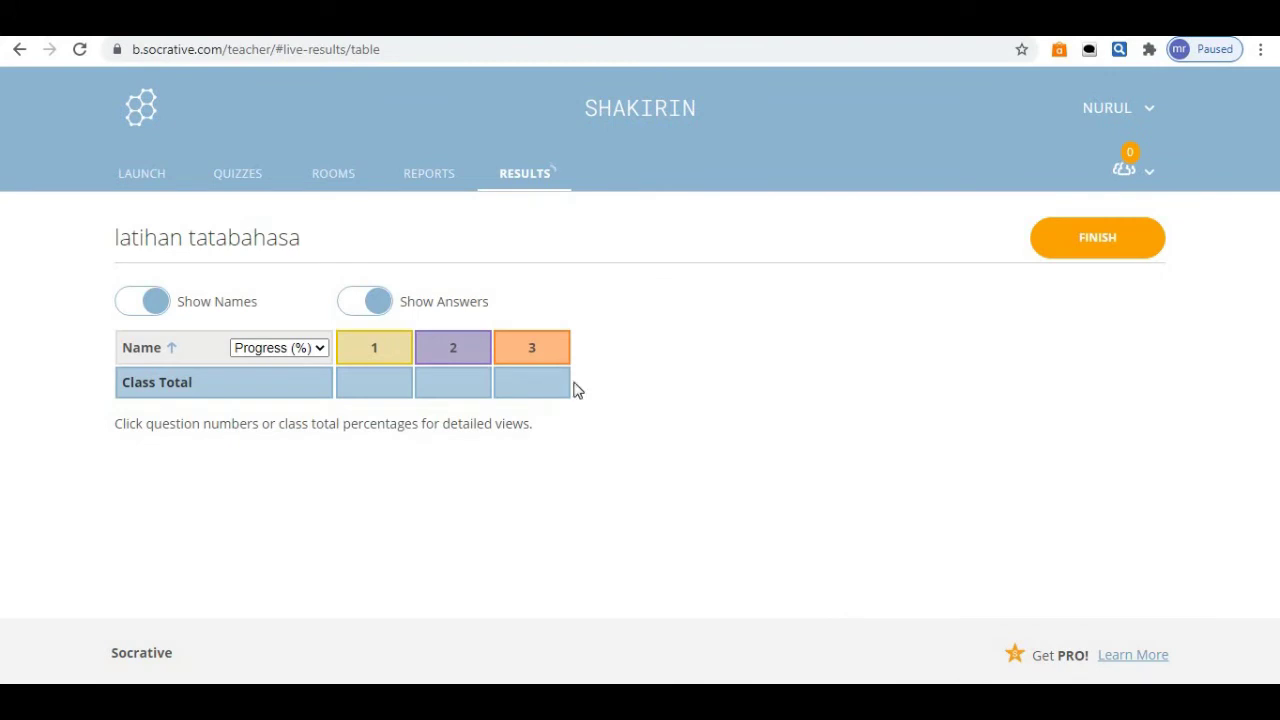
Hide answers in the live results, check the student login tab, then finish the activity.
{"action": "left_click", "coordinate": [350, 309]}
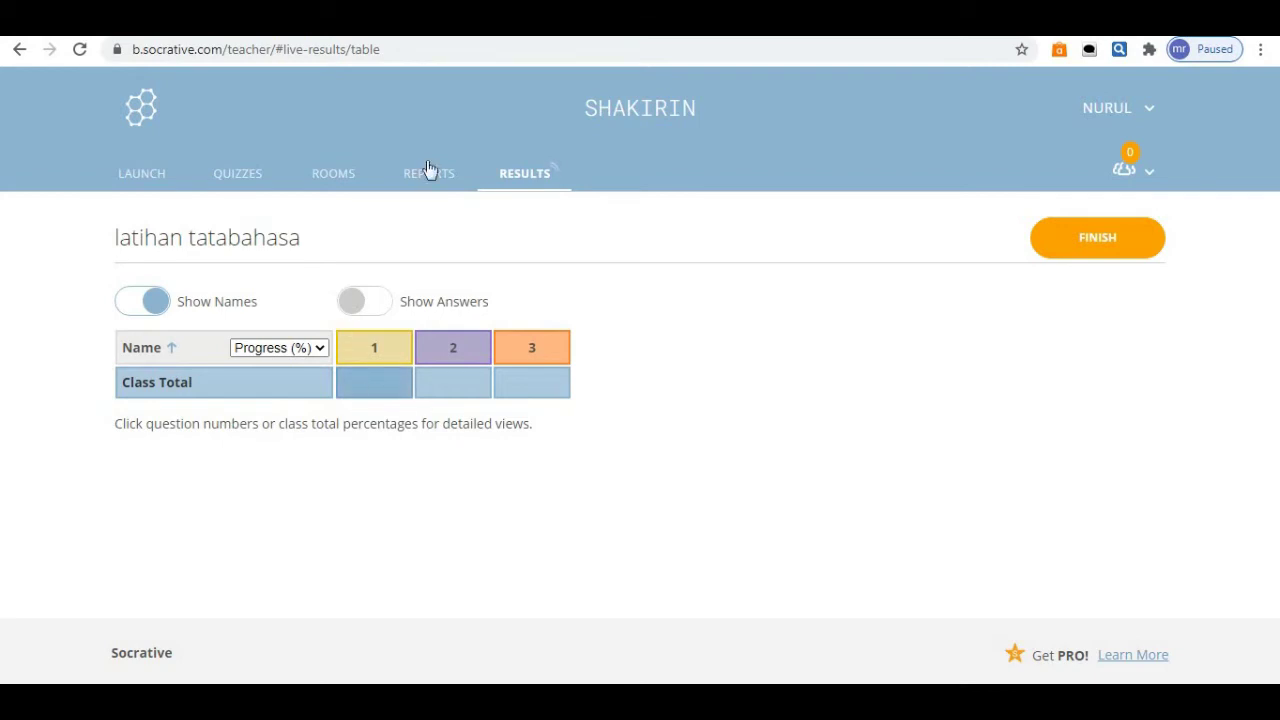
{"action": "left_click", "coordinate": [520, 20]}
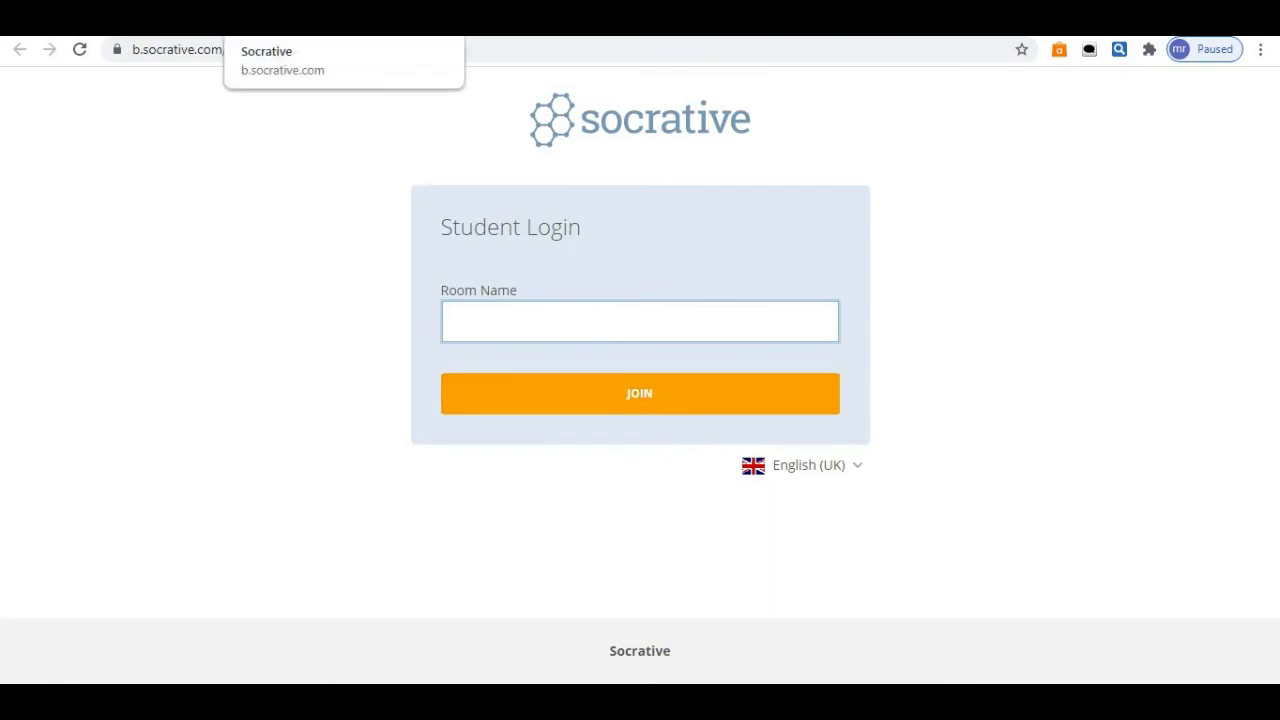
{"action": "left_click", "coordinate": [300, 22]}
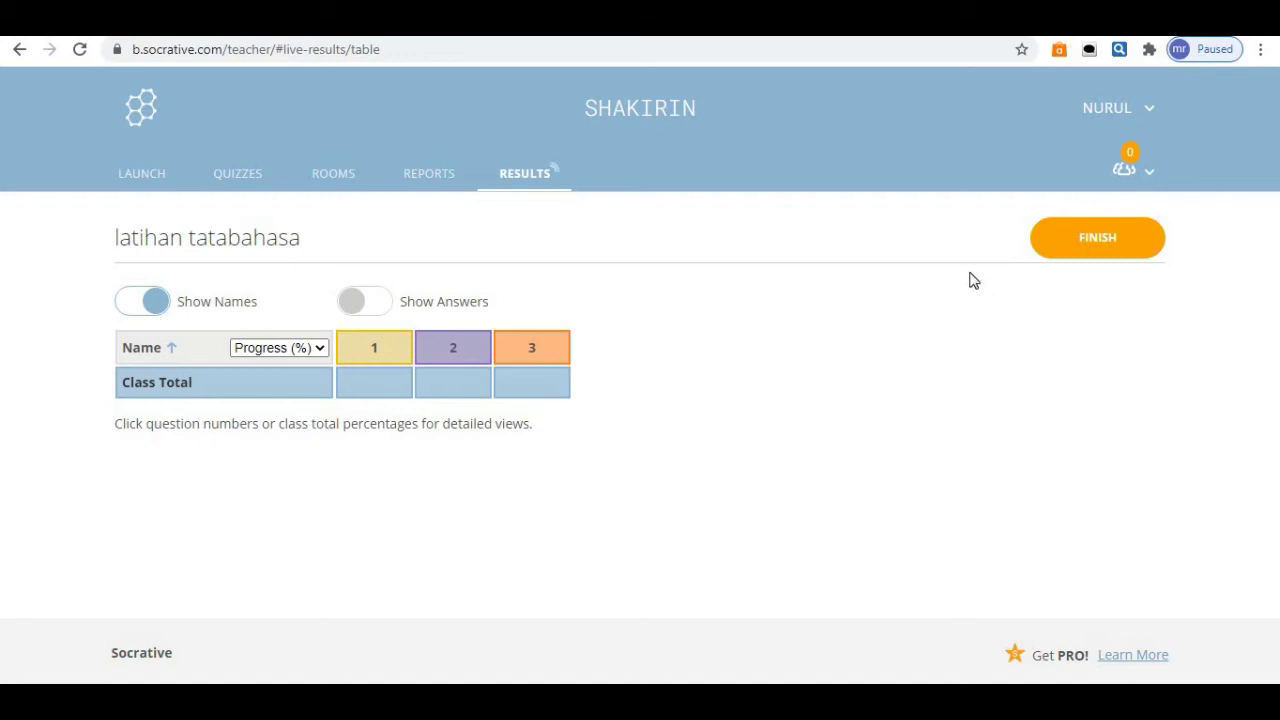
{"action": "left_click", "coordinate": [1060, 246]}
{"action": "left_click", "coordinate": [518, 259]}
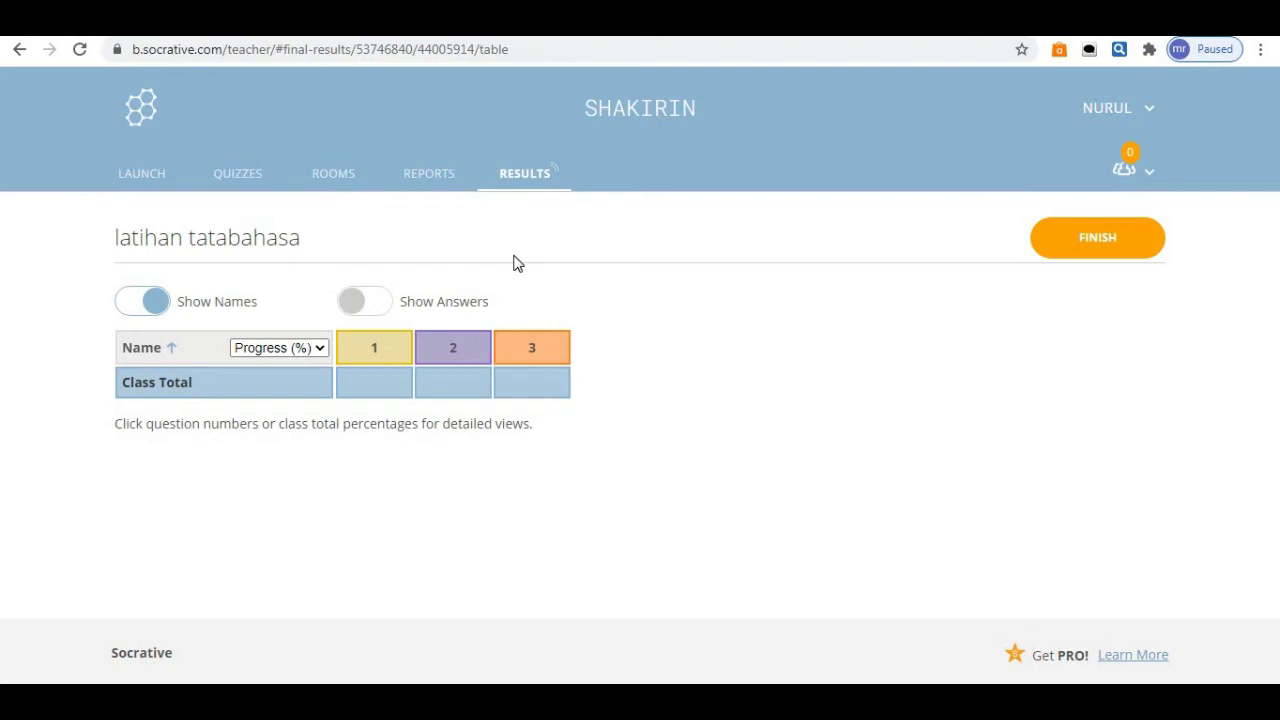
Open the Jul 01 2020 'SAJAK KIJANG YANG LELAH' report with answers and student names shown.
{"action": "left_click", "coordinate": [431, 180]}
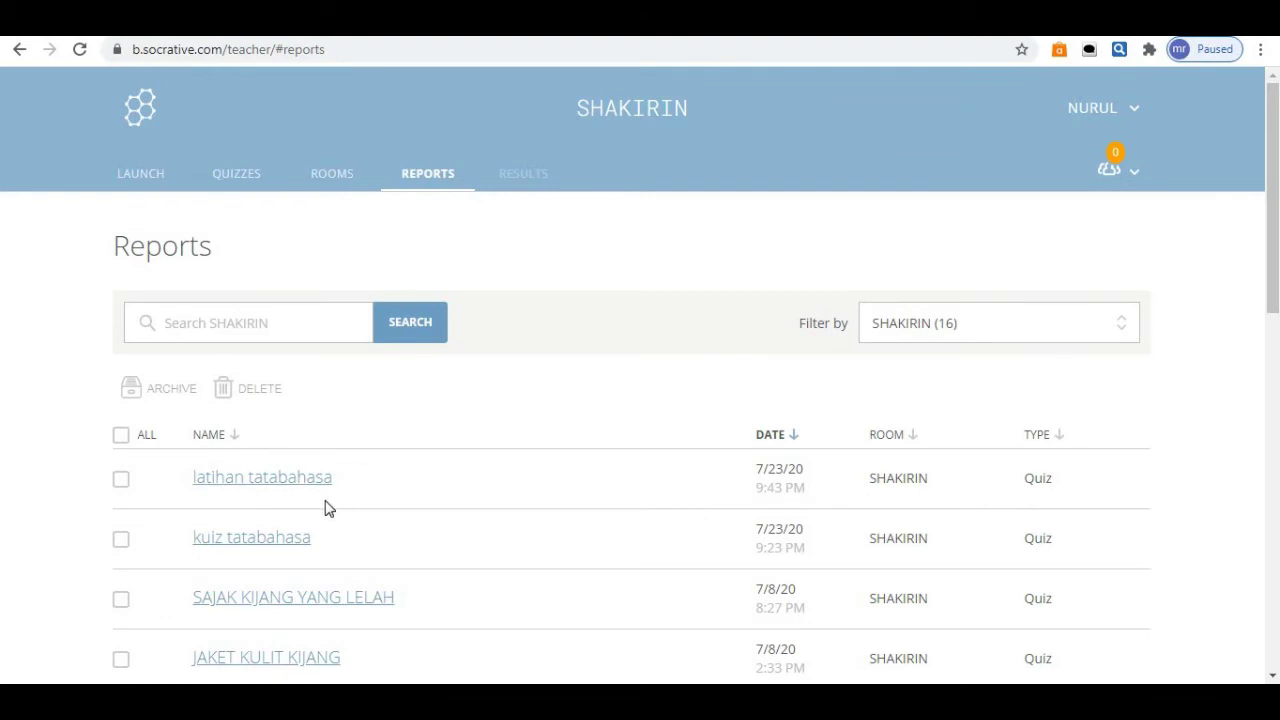
{"action": "left_click_drag", "start_coordinate": [1270, 233], "coordinate": [1272, 296]}
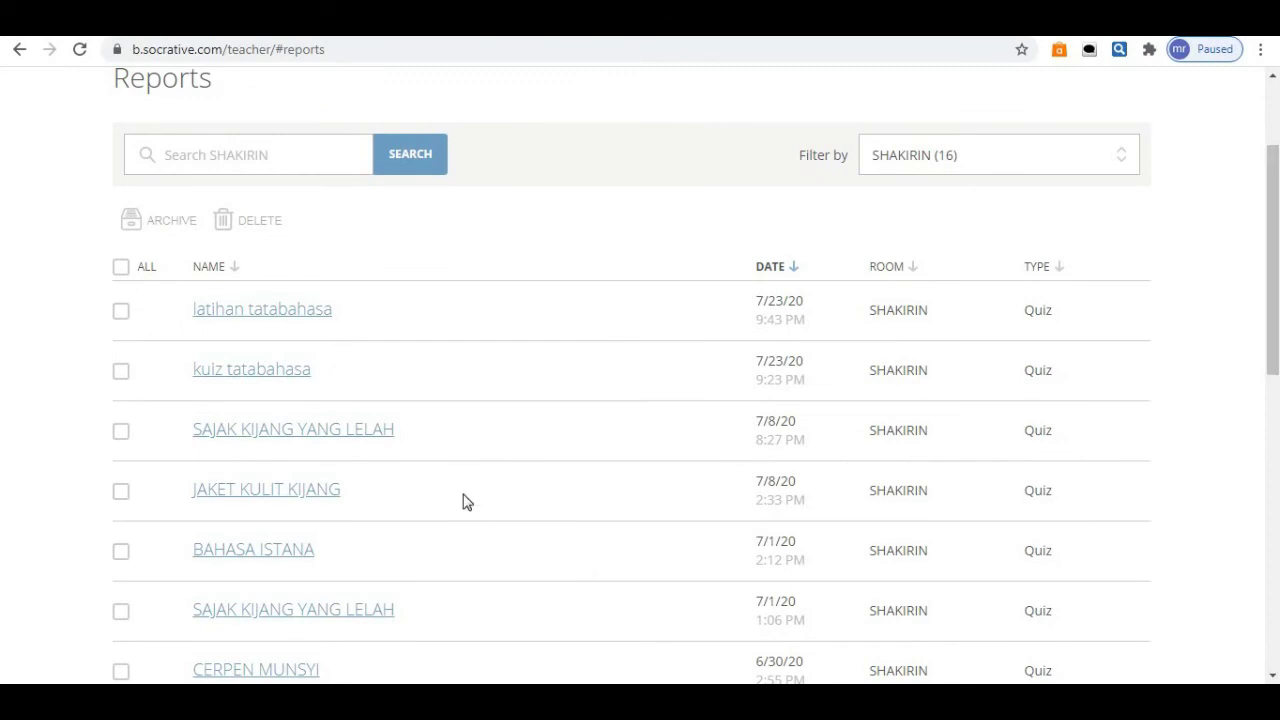
{"action": "left_click", "coordinate": [361, 617]}
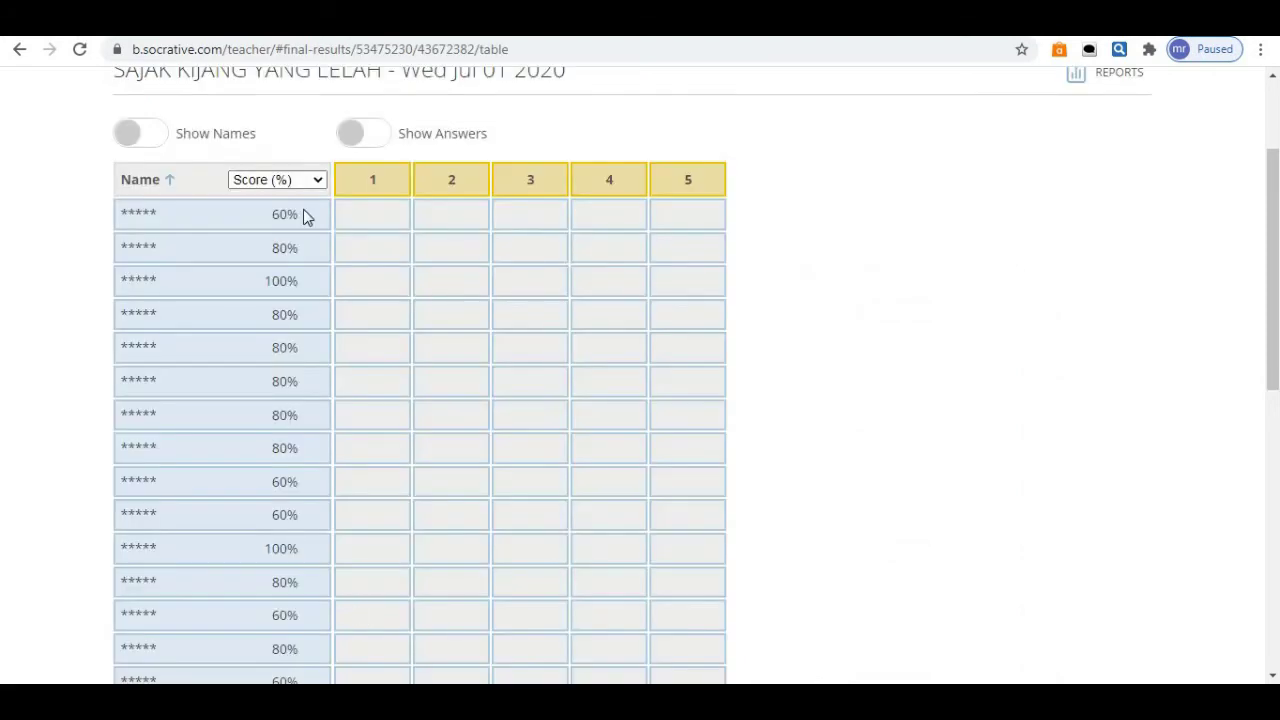
{"action": "left_click", "coordinate": [372, 136]}
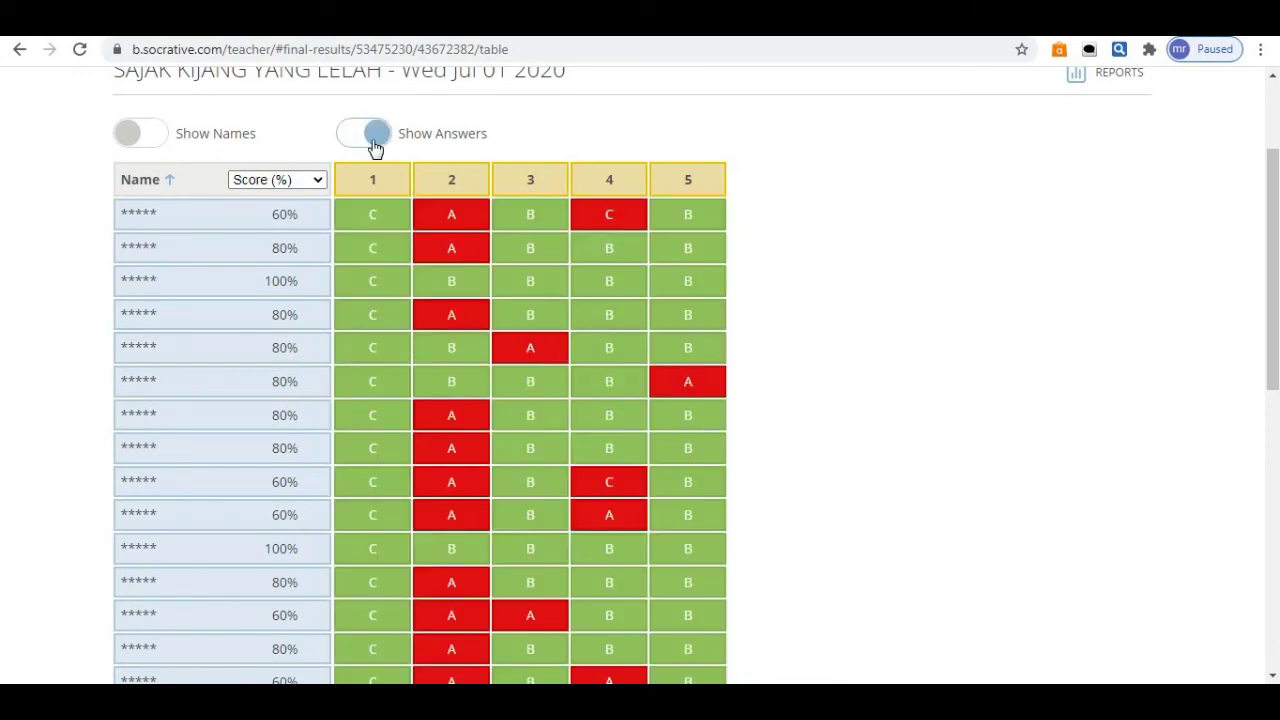
{"action": "left_click", "coordinate": [166, 144]}
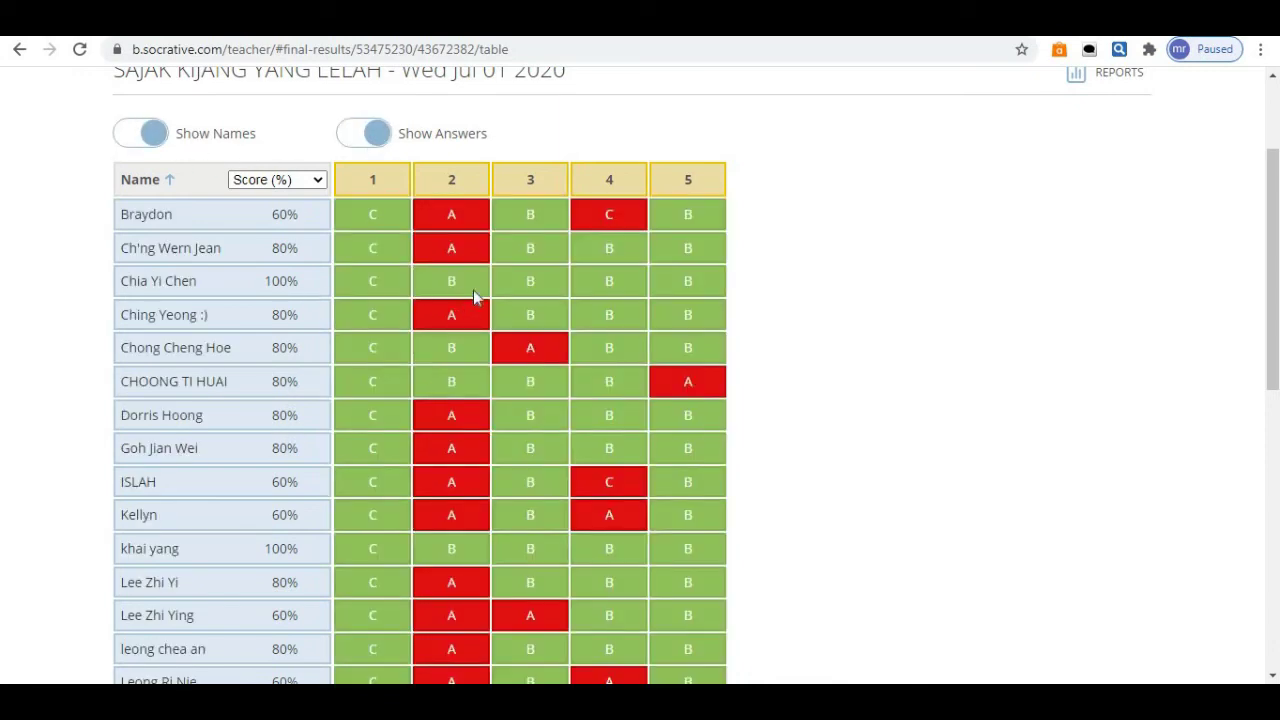
{"action": "scroll", "coordinate": [1273, 259], "scroll_direction": "up", "scroll_amount": 3}
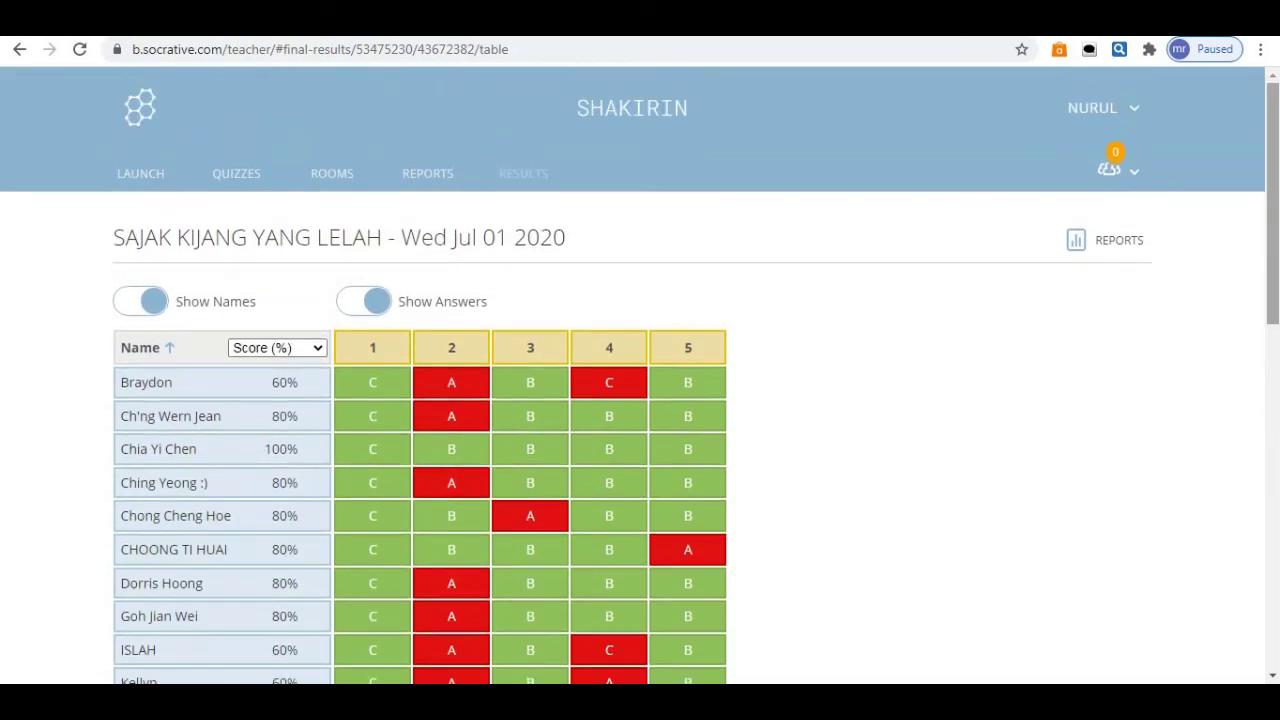
Download Individual Student PDFs instead of the Whole Class Excel report as a zip.
{"action": "left_click", "coordinate": [1114, 250]}
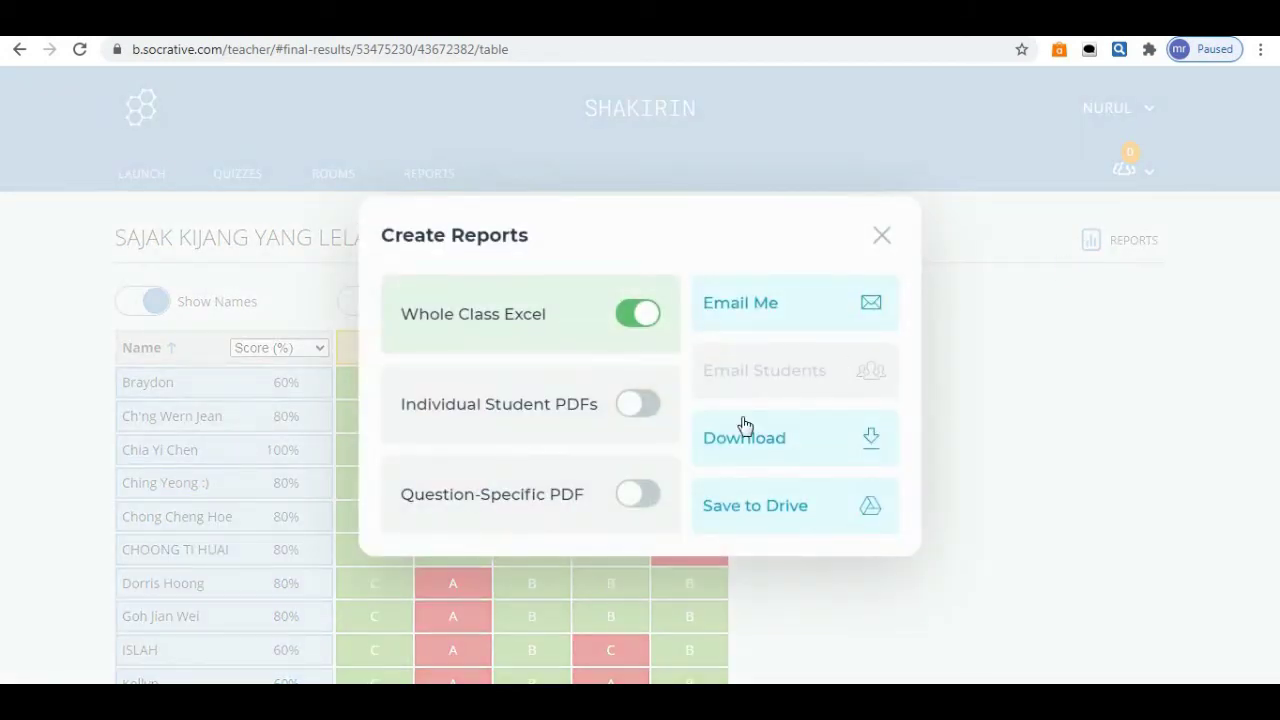
{"action": "left_click", "coordinate": [624, 326]}
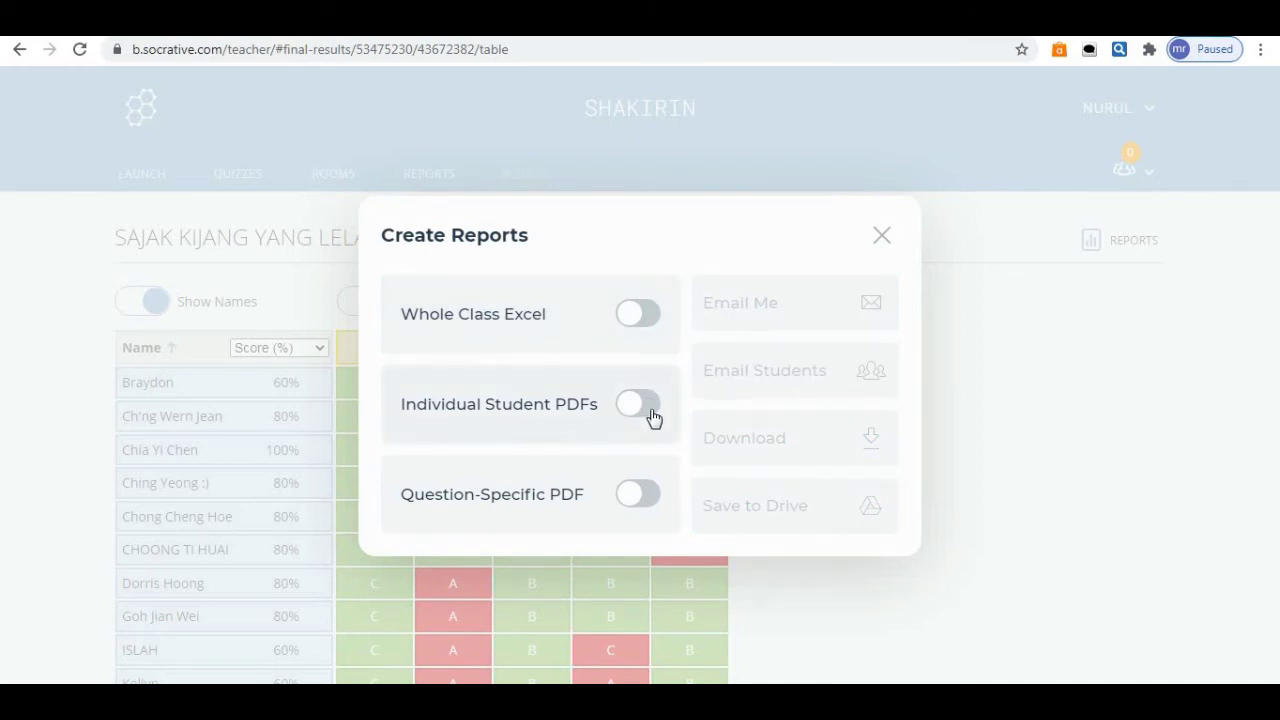
{"action": "left_click", "coordinate": [648, 410]}
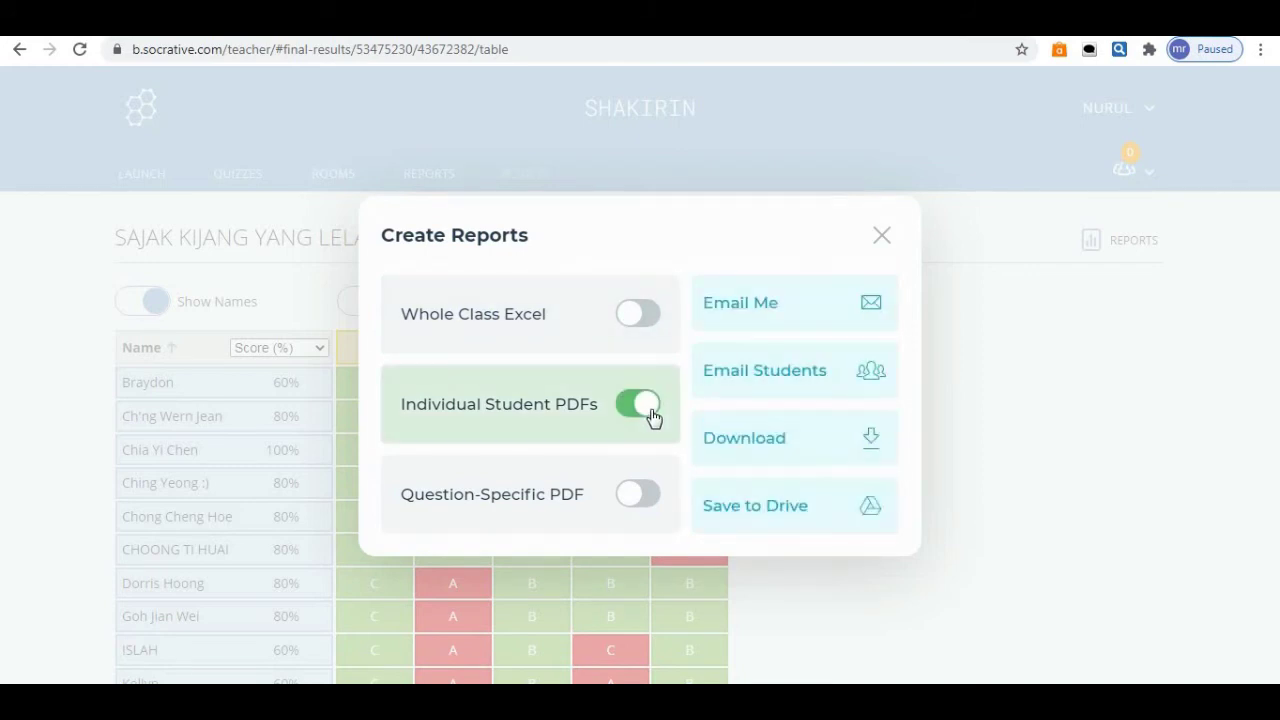
{"action": "left_click", "coordinate": [870, 446]}
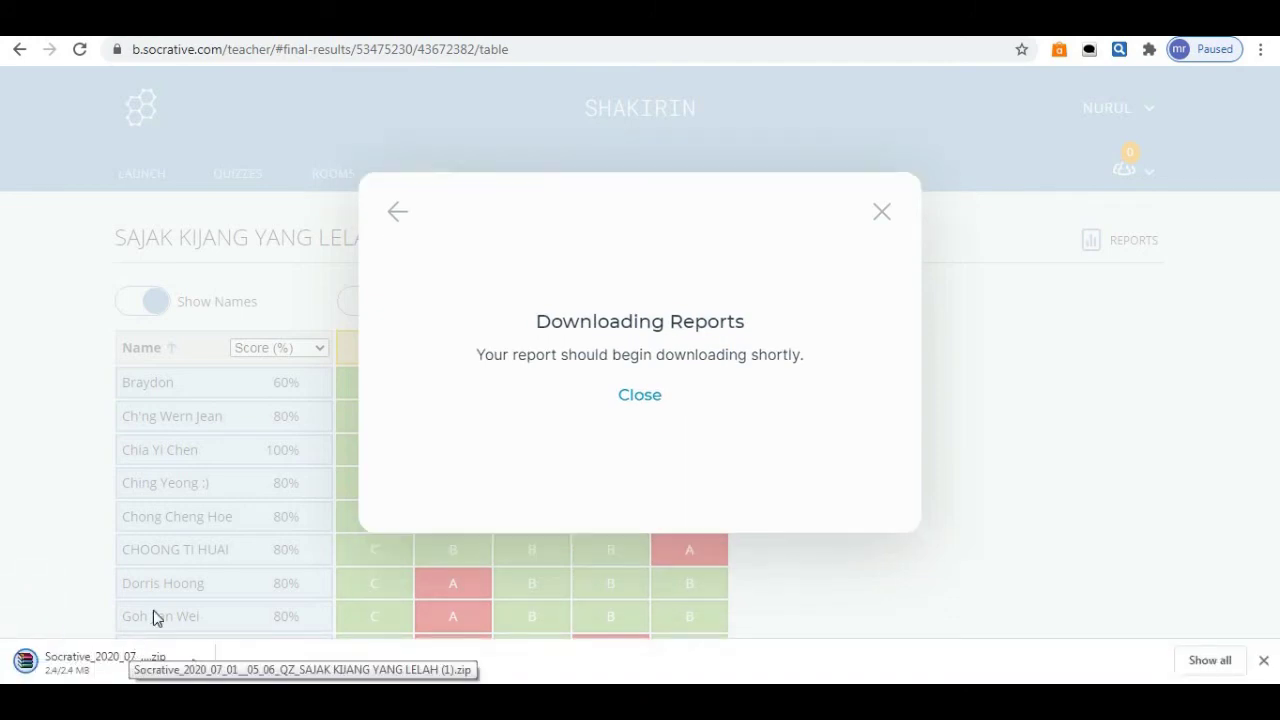
{"action": "left_click", "coordinate": [628, 400]}
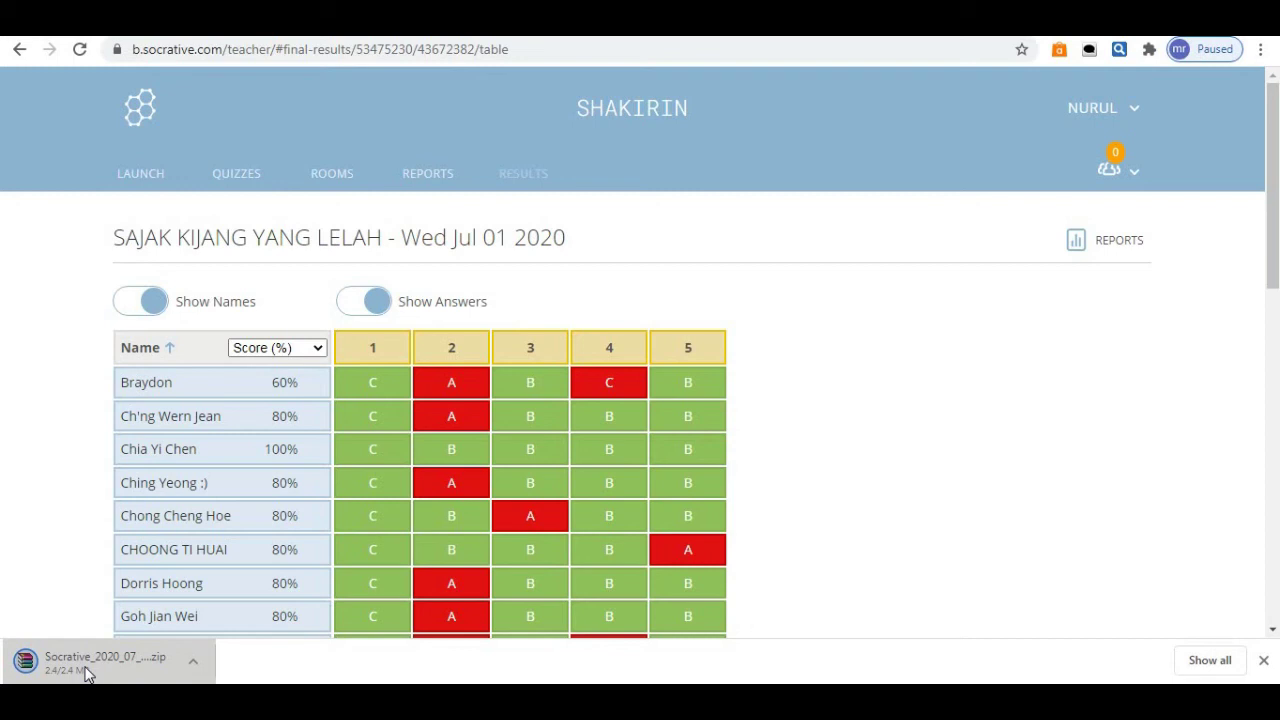
Open the downloaded zip in WinRAR, browse its Students folder and open the first student PDF.
{"action": "left_click", "coordinate": [87, 665]}
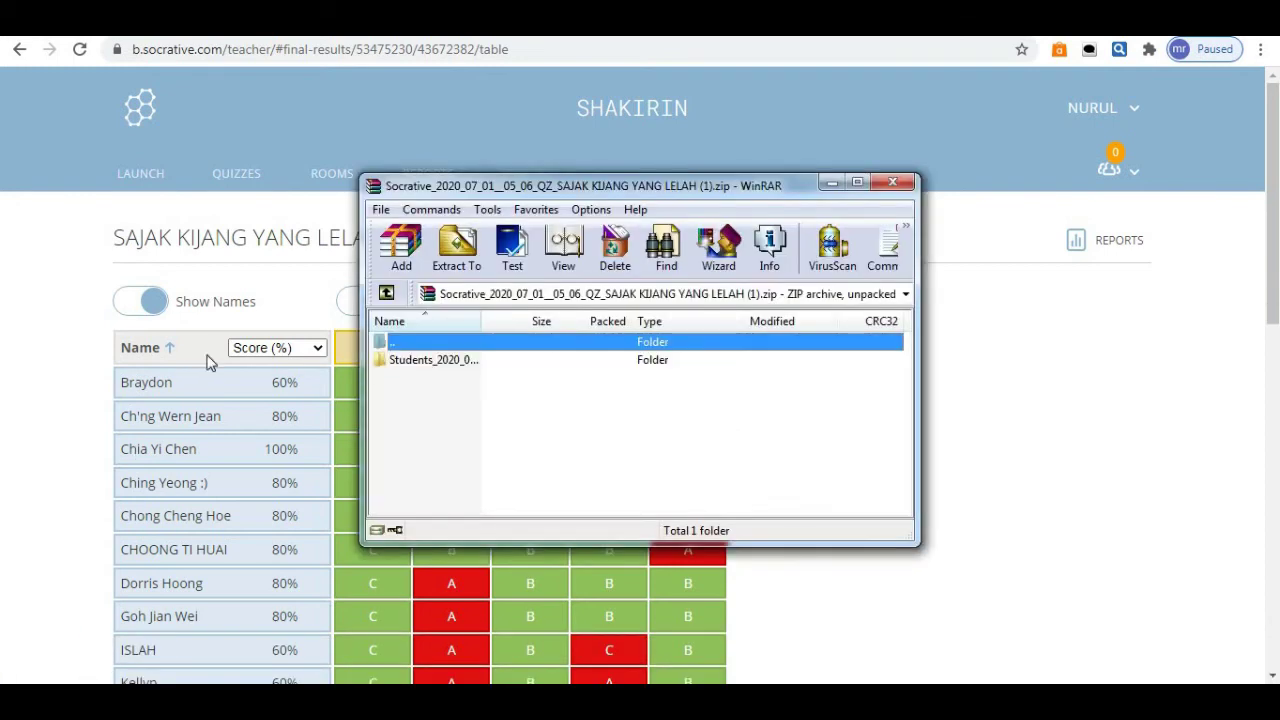
{"action": "double_click", "coordinate": [410, 360]}
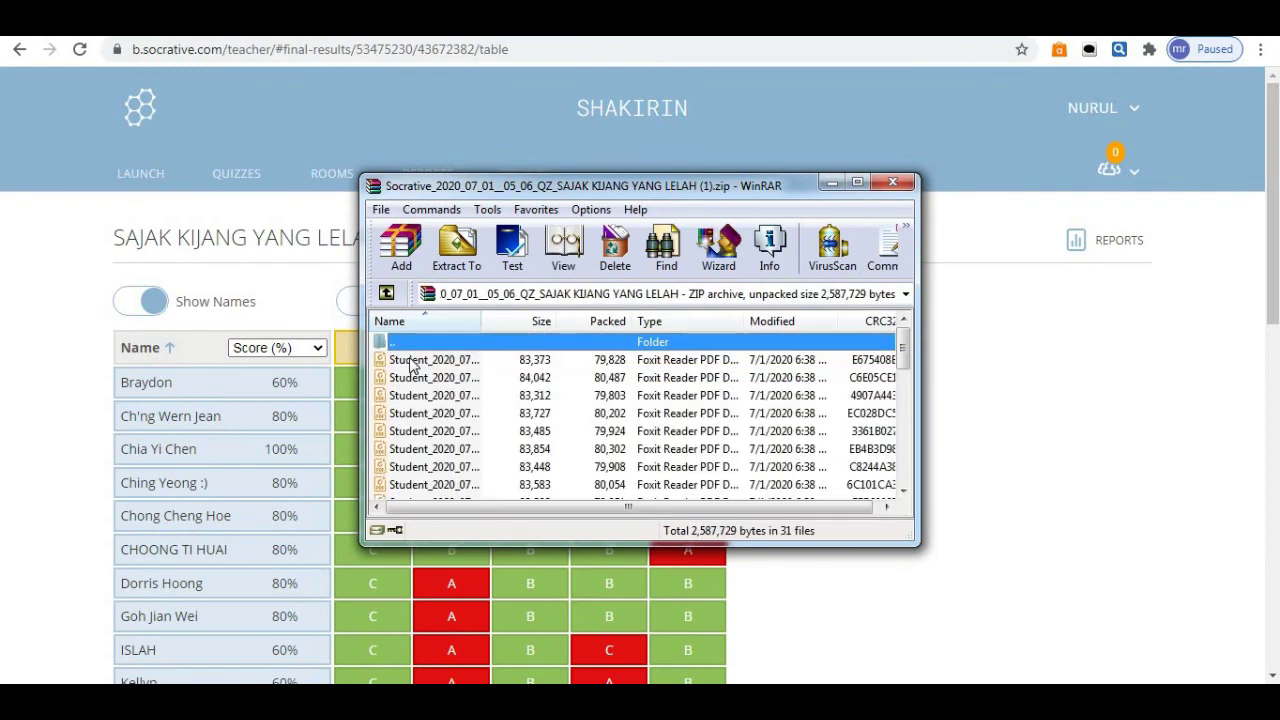
{"action": "left_click", "coordinate": [857, 183]}
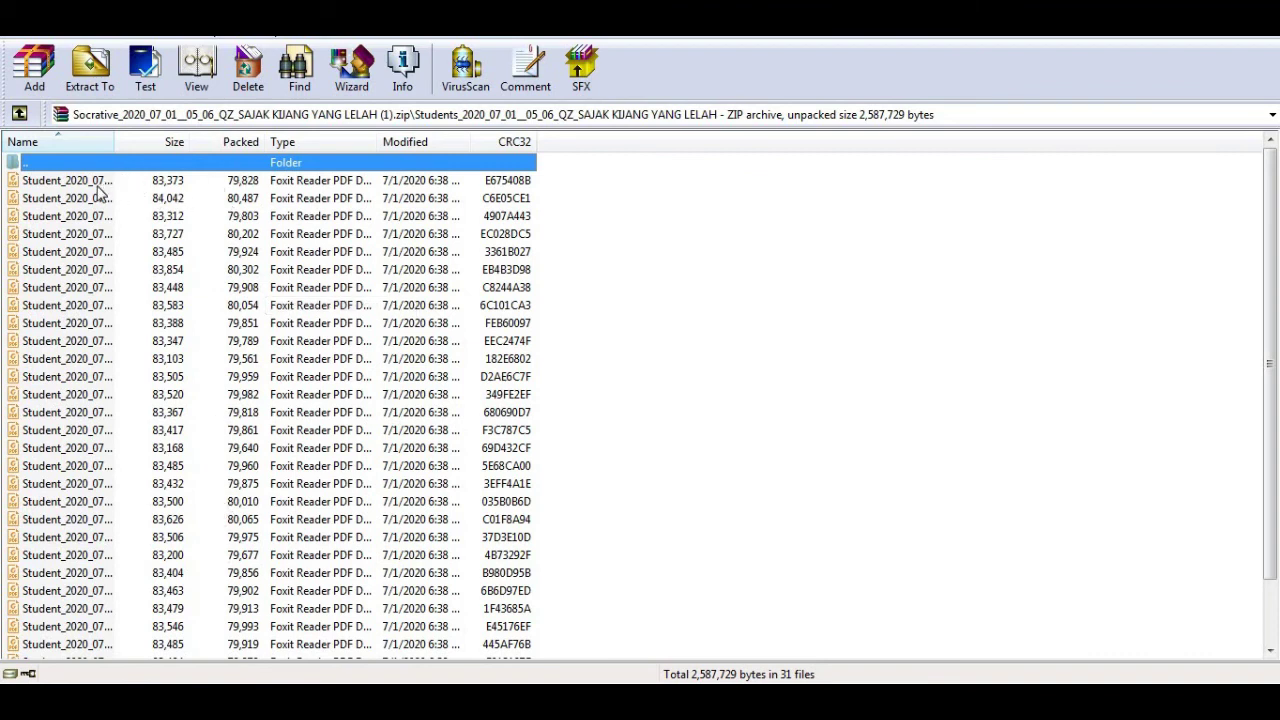
{"action": "left_click", "coordinate": [100, 183]}
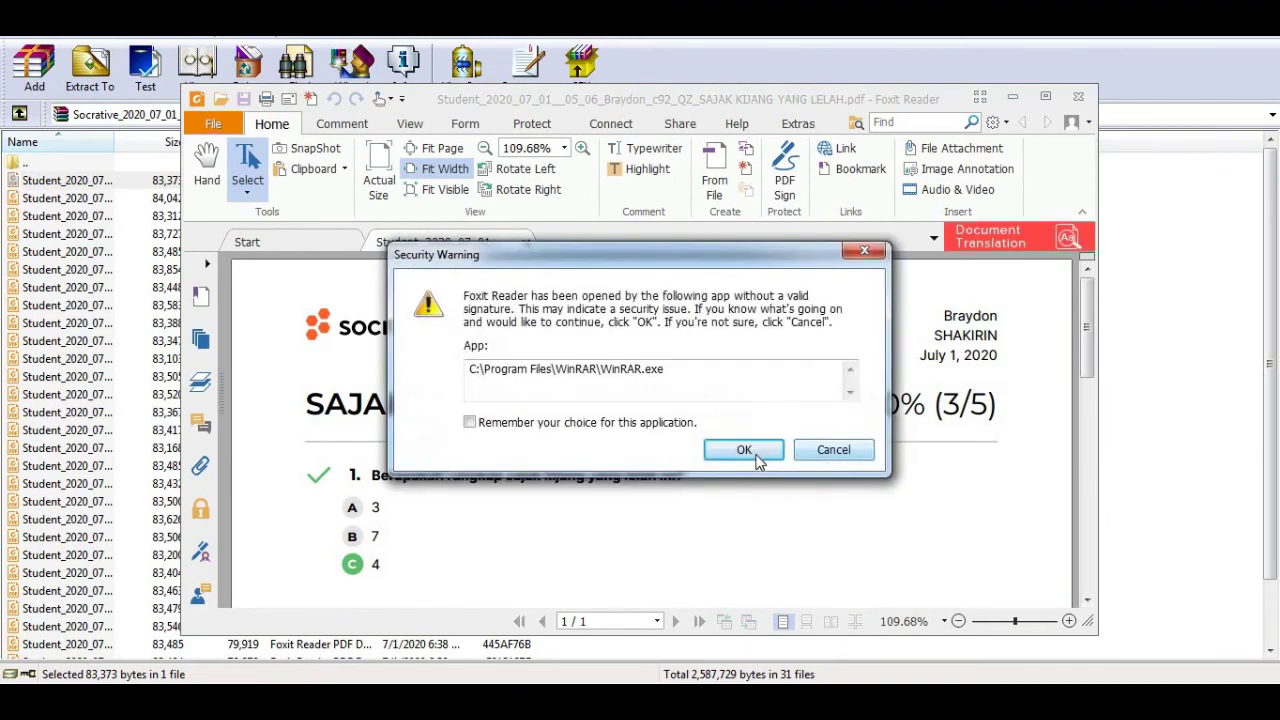
Accept the security warning and view the first student's 60% report full-screen in Foxit Reader.
{"action": "left_click", "coordinate": [754, 453]}
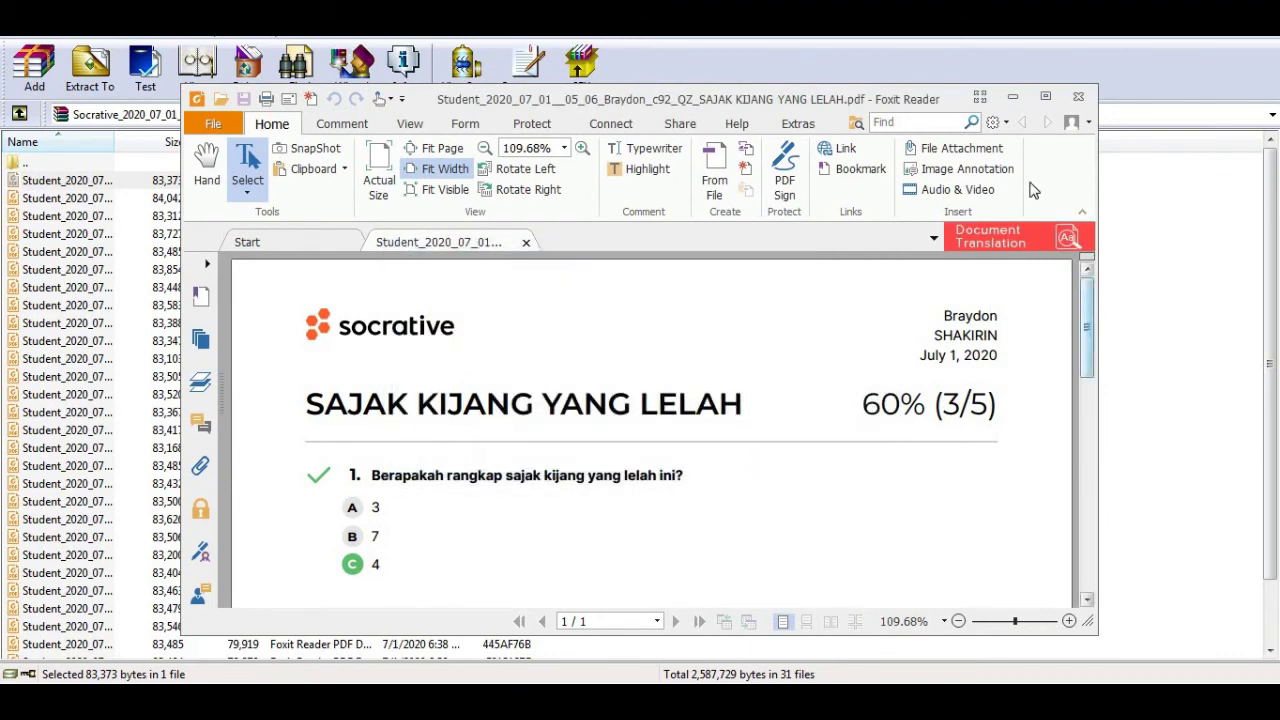
{"action": "left_click", "coordinate": [1046, 99]}
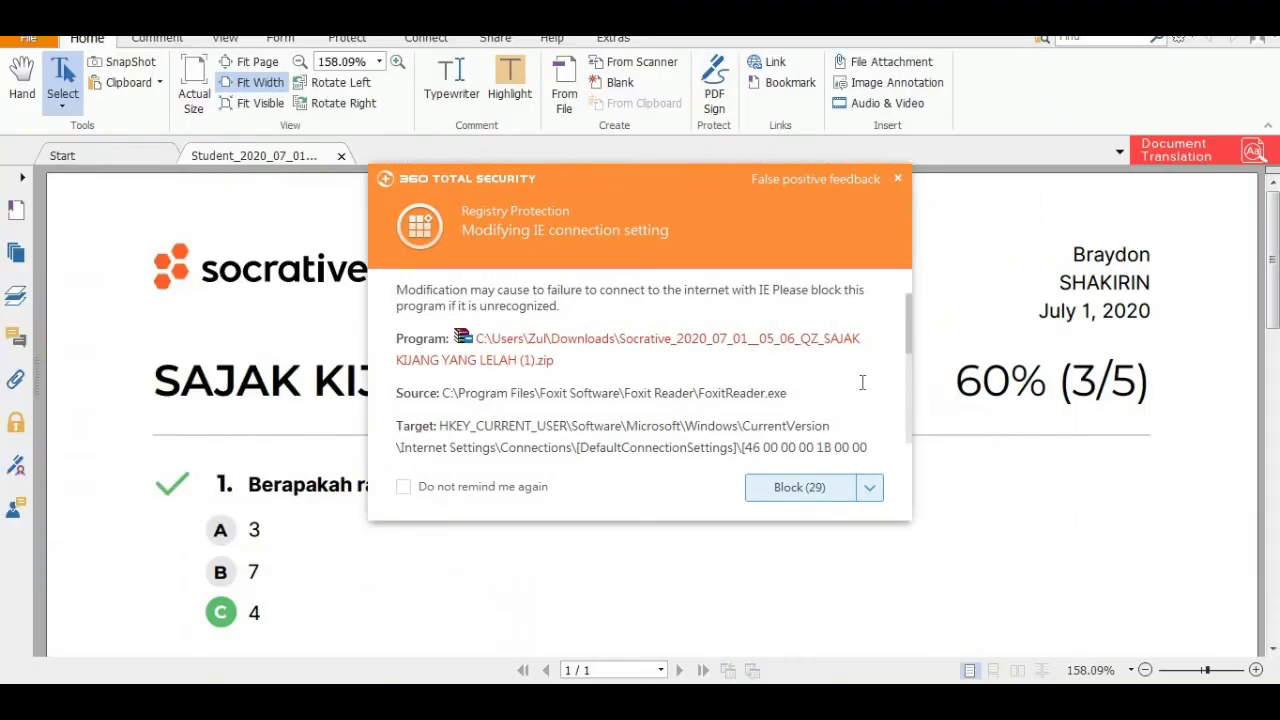
{"action": "left_click", "coordinate": [898, 181]}
{"action": "left_click_drag", "start_coordinate": [1273, 268], "coordinate": [1274, 295]}
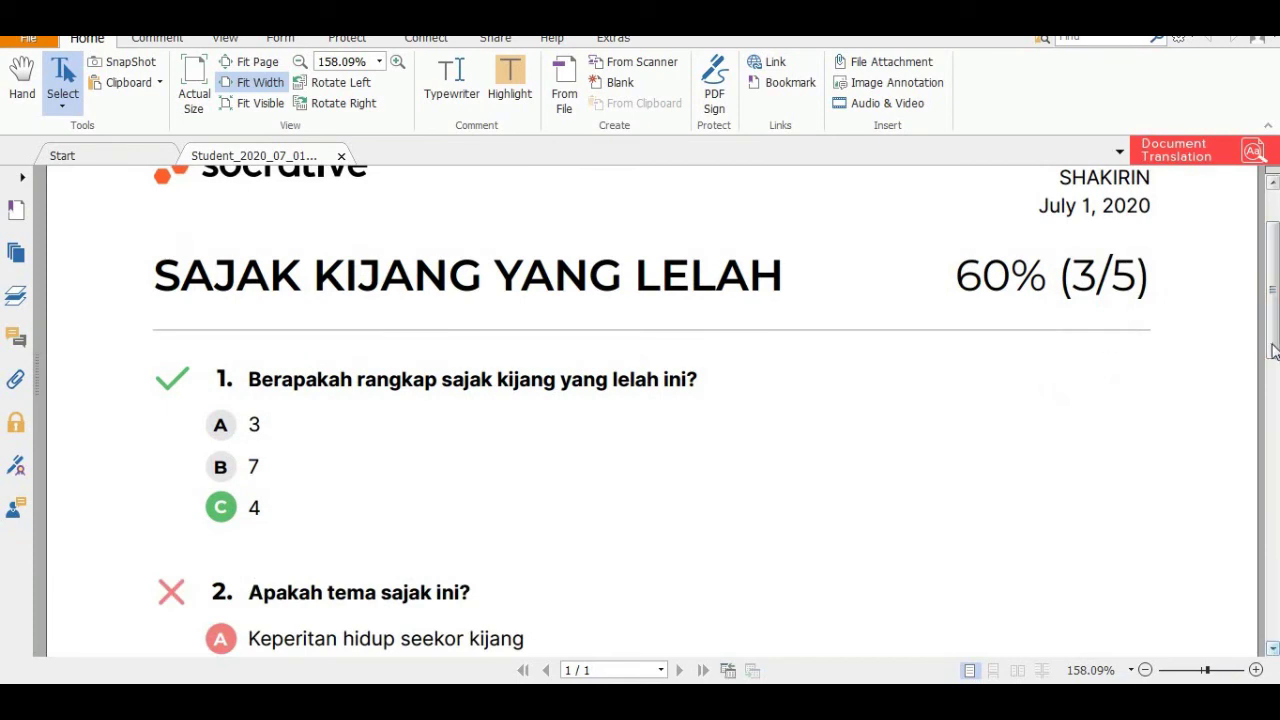
{"action": "left_click_drag", "start_coordinate": [1275, 320], "coordinate": [1273, 210]}
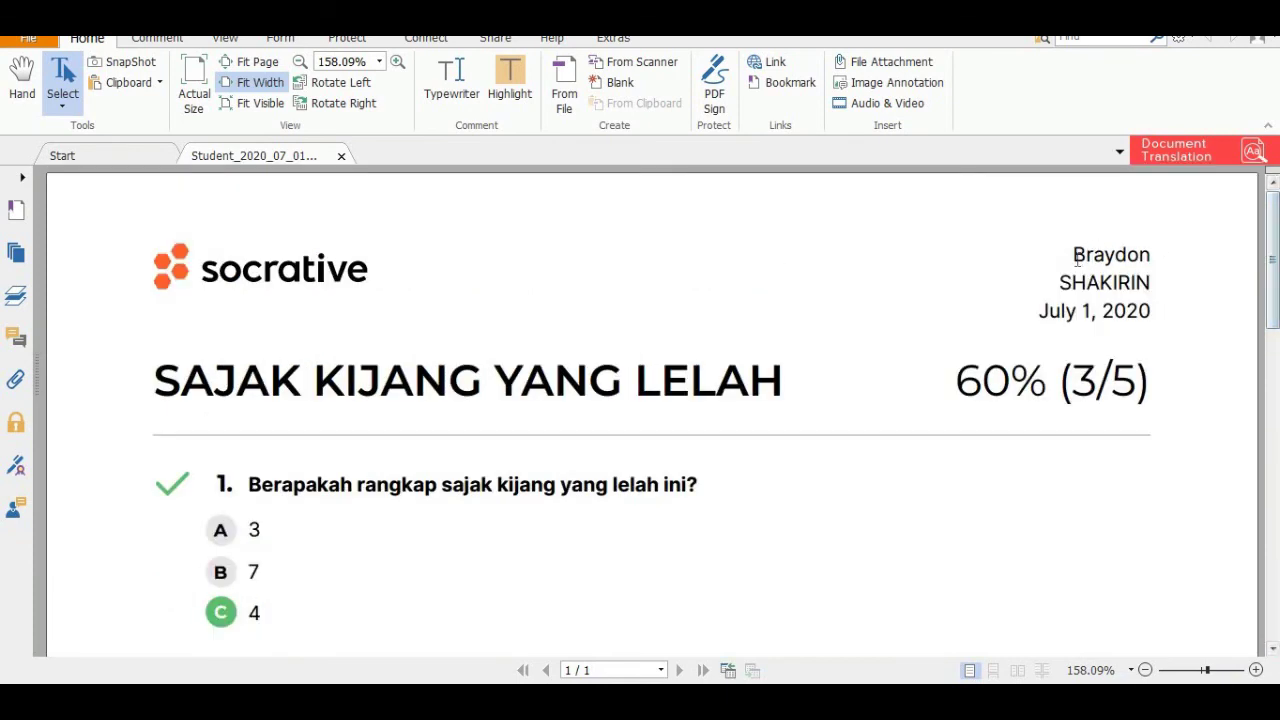